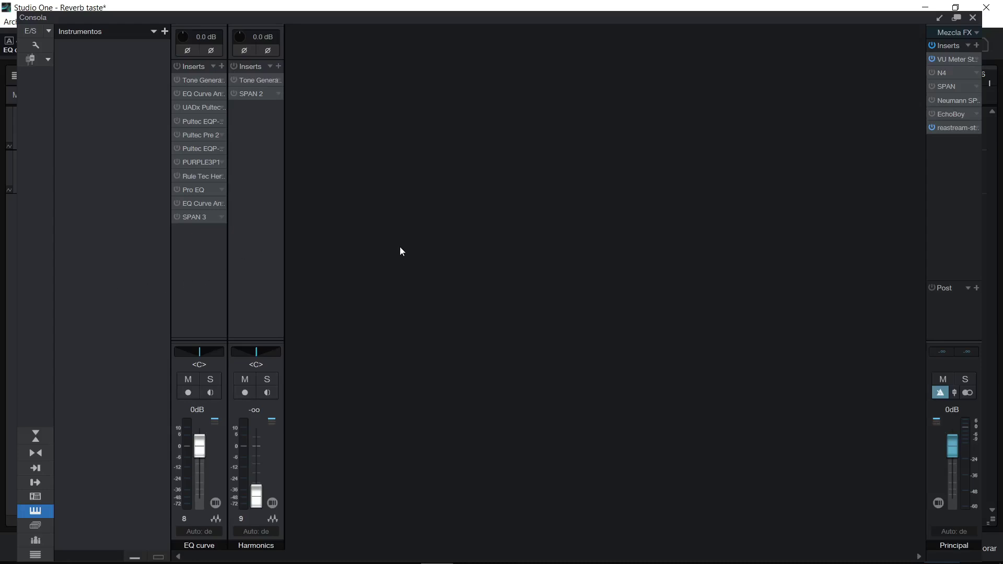
Activate both EQ Curve Analyzer inserts on the EQ curve channel and examine the UADx Pultec EQP-1A settings
click(177, 92)
click(177, 203)
click(199, 108)
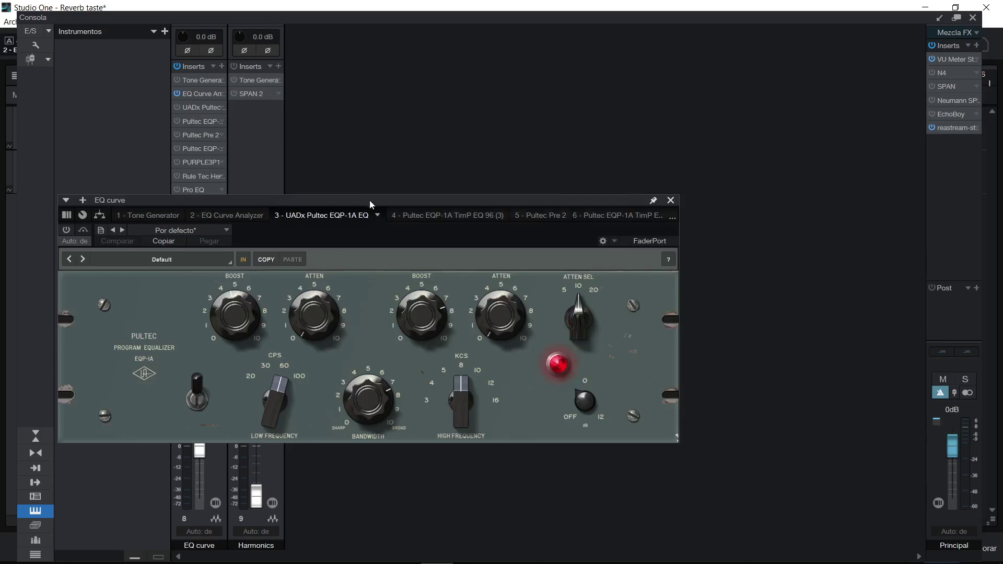
drag(368, 199, 601, 111)
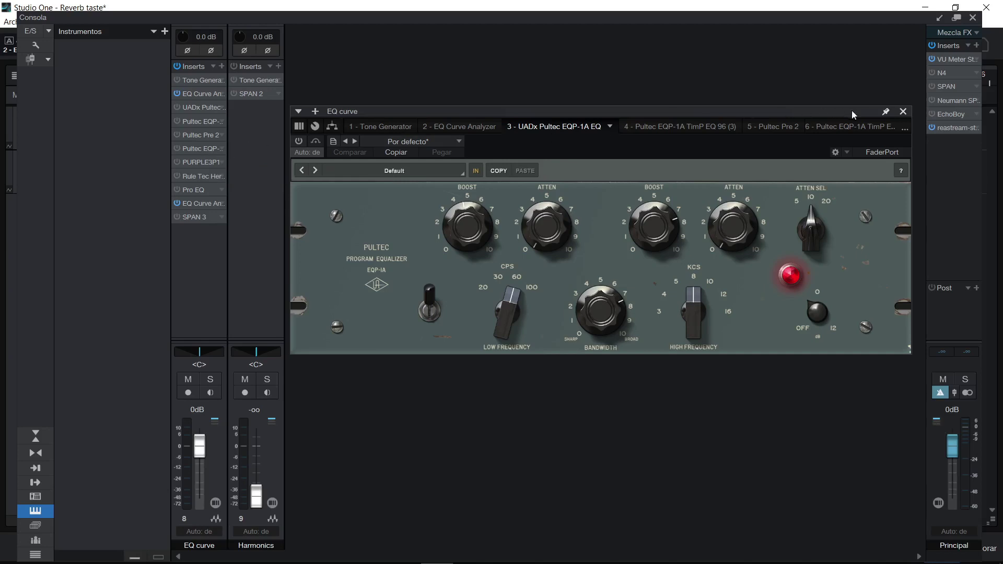
click(901, 111)
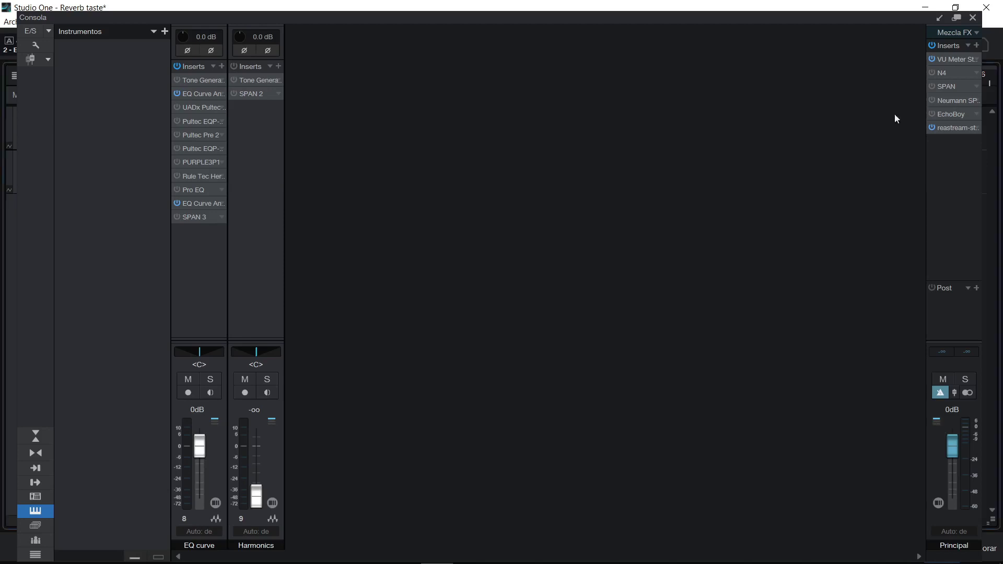
Show EQ Curve Analyzer 2 in the middle of the screen and activate UADx Pultec EQP-1A to examine its curve
click(202, 204)
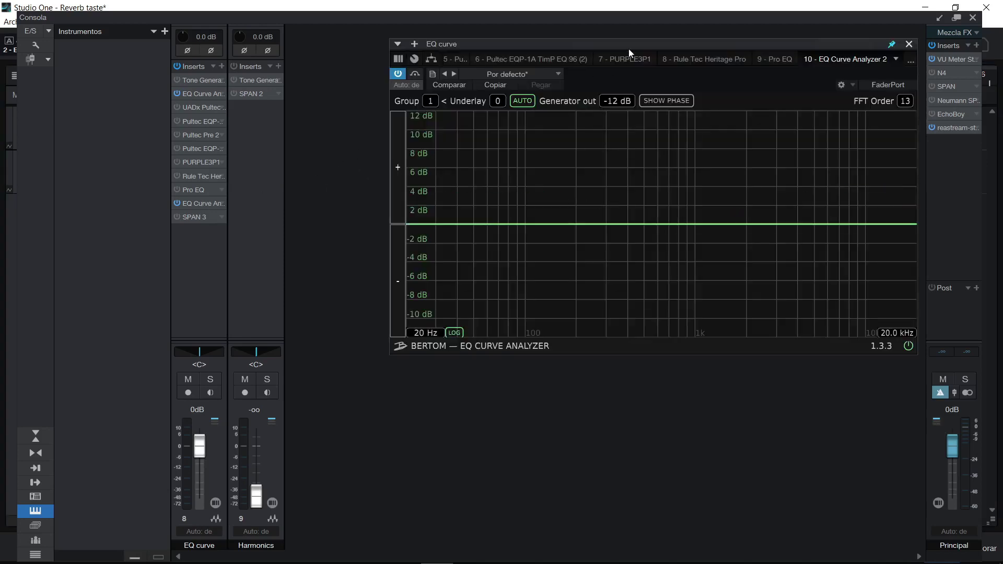
drag(628, 49, 561, 121)
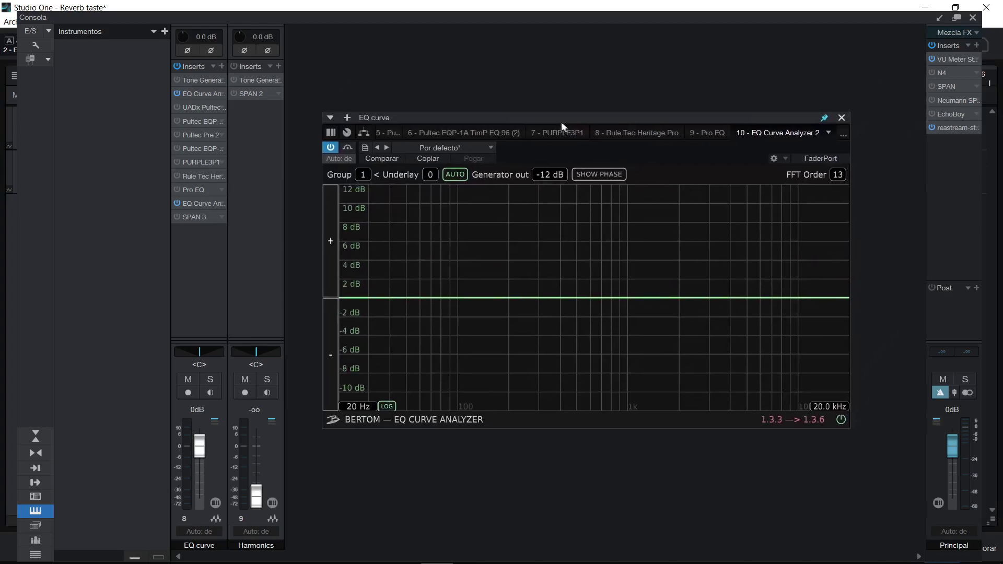
click(177, 107)
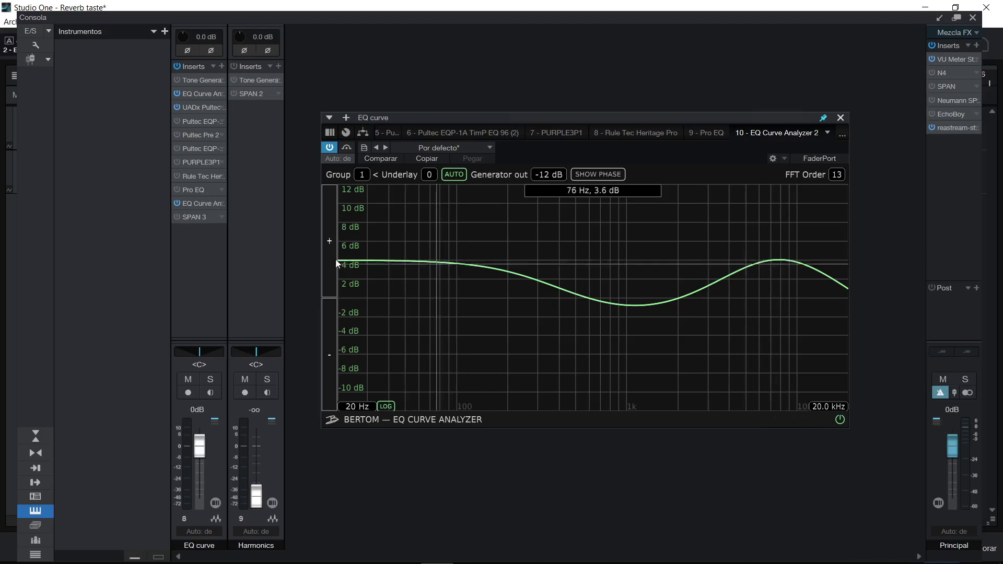
Swap UADx Pultec for the three Acustica Pultec inserts and examine the first EQP-1A's low-band settings
click(176, 107)
click(175, 121)
click(176, 135)
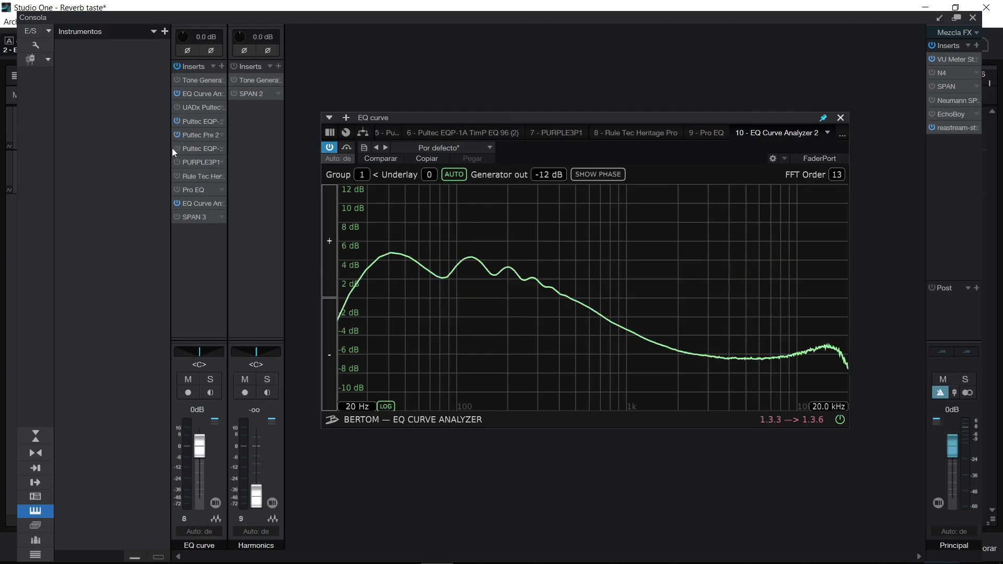
click(178, 149)
click(205, 121)
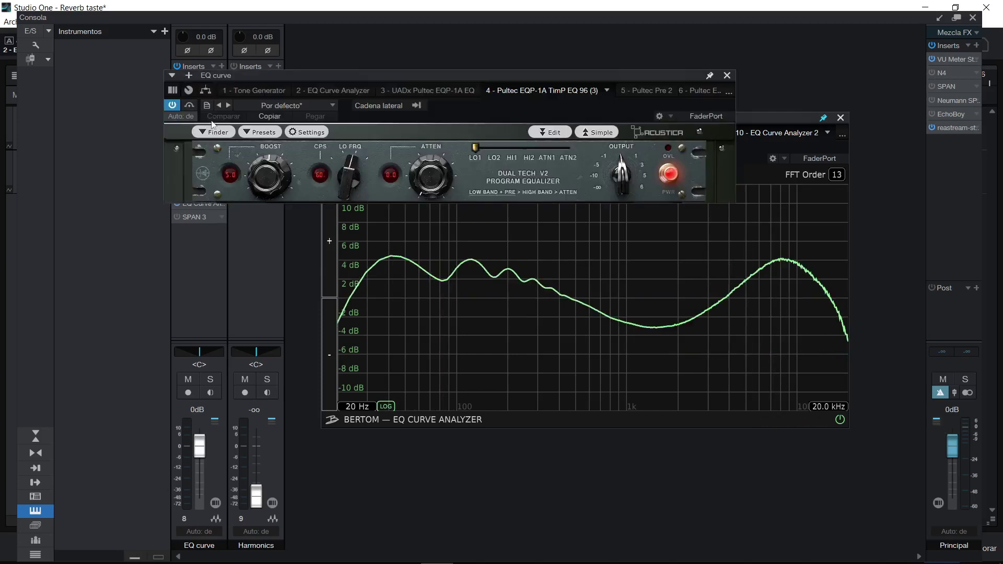
click(727, 76)
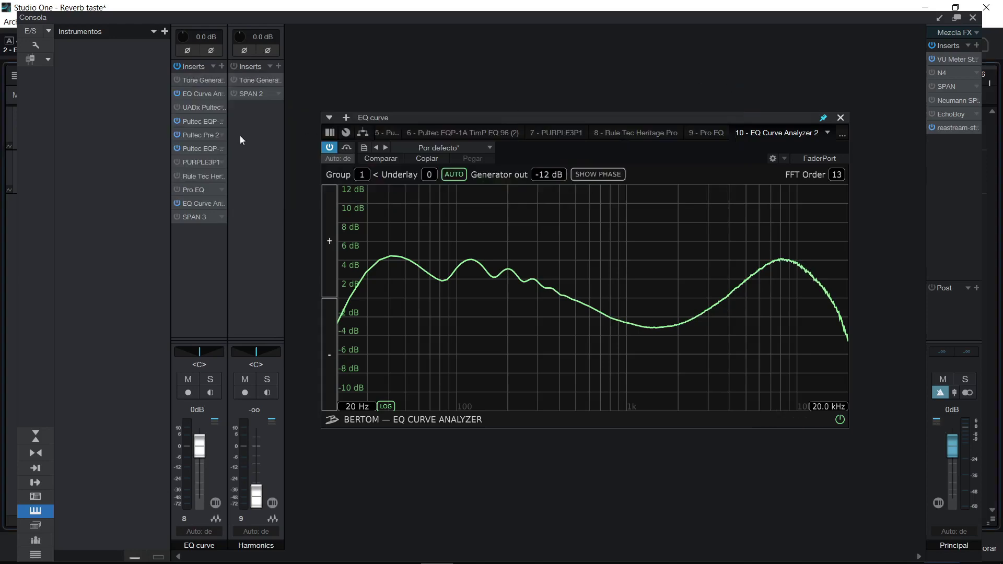
Bypass Pultec Pre 2 from its plugin window and reactivate it to compare its effect on the measured curve
click(195, 134)
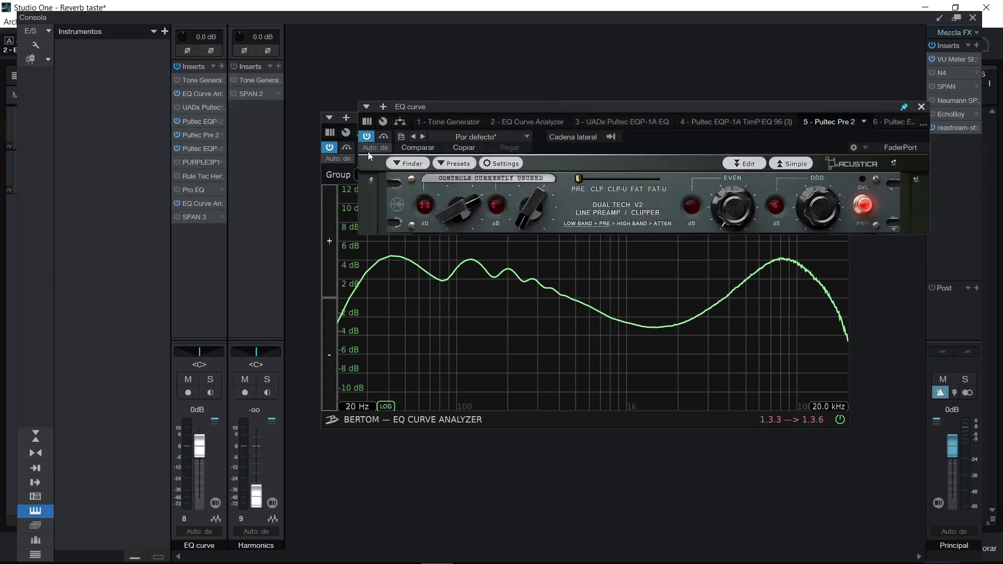
click(367, 137)
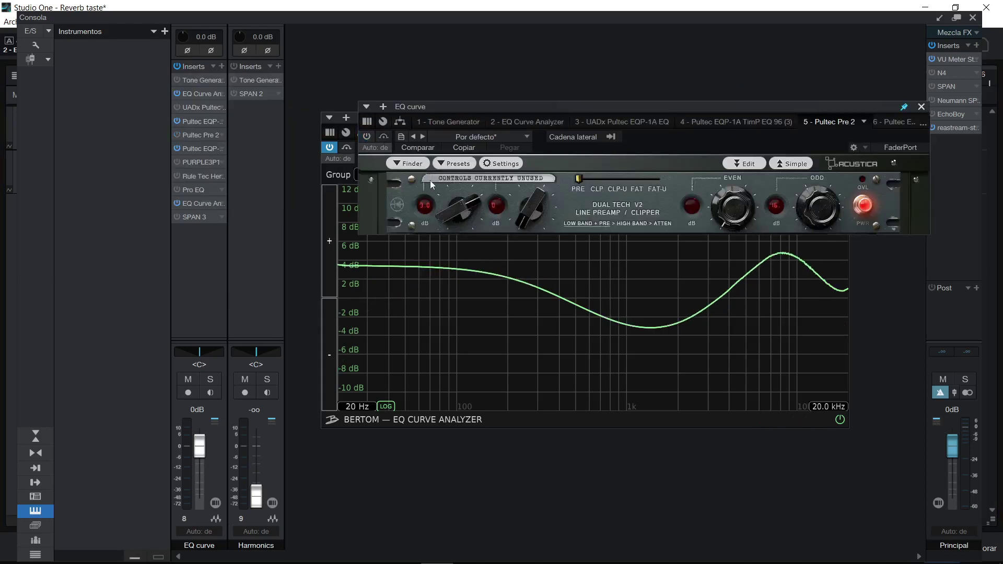
click(368, 135)
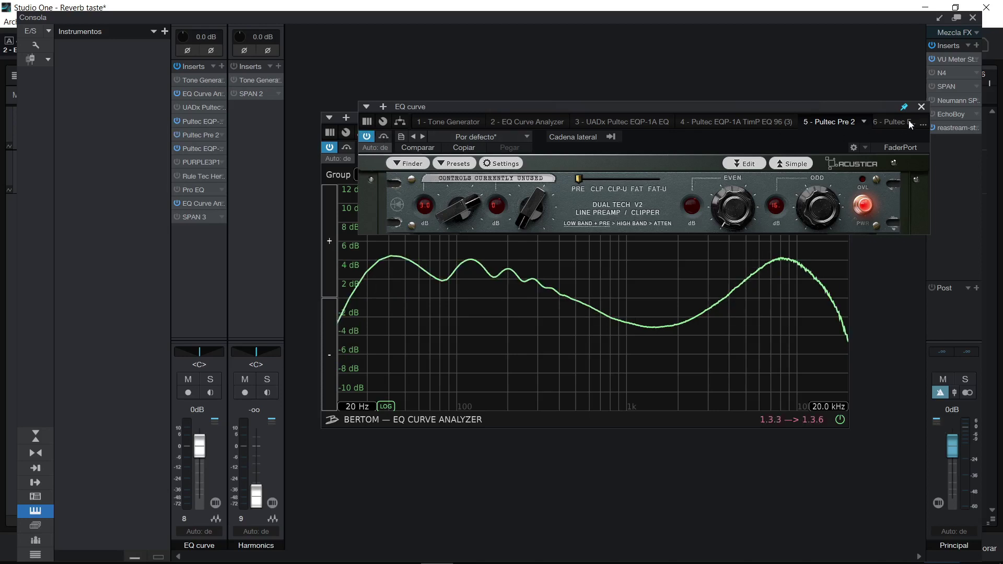
click(920, 107)
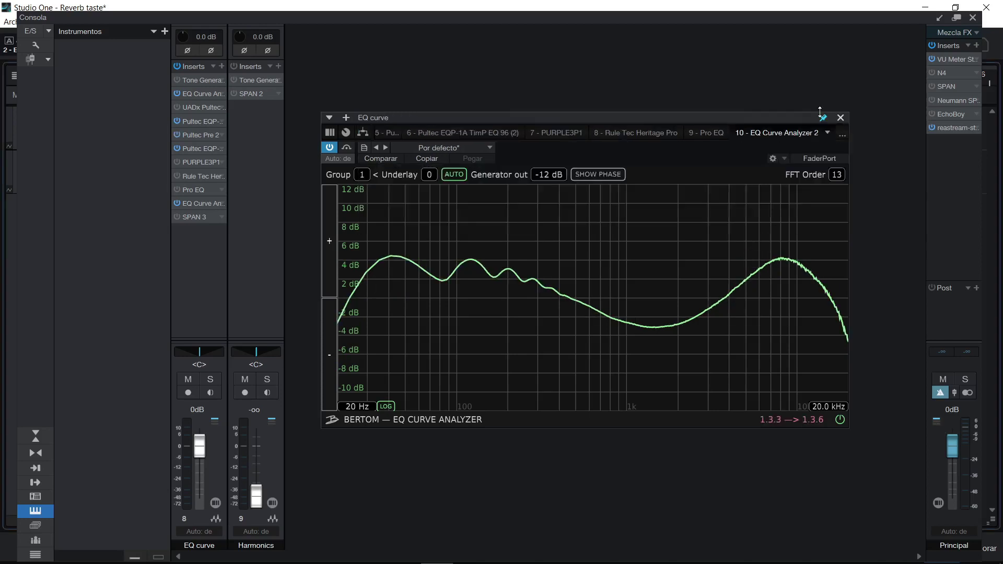
Bypass the three Acustica Pultec inserts and activate PURPLE3P1 to examine its curve in the analyzer
click(177, 121)
click(177, 135)
click(178, 148)
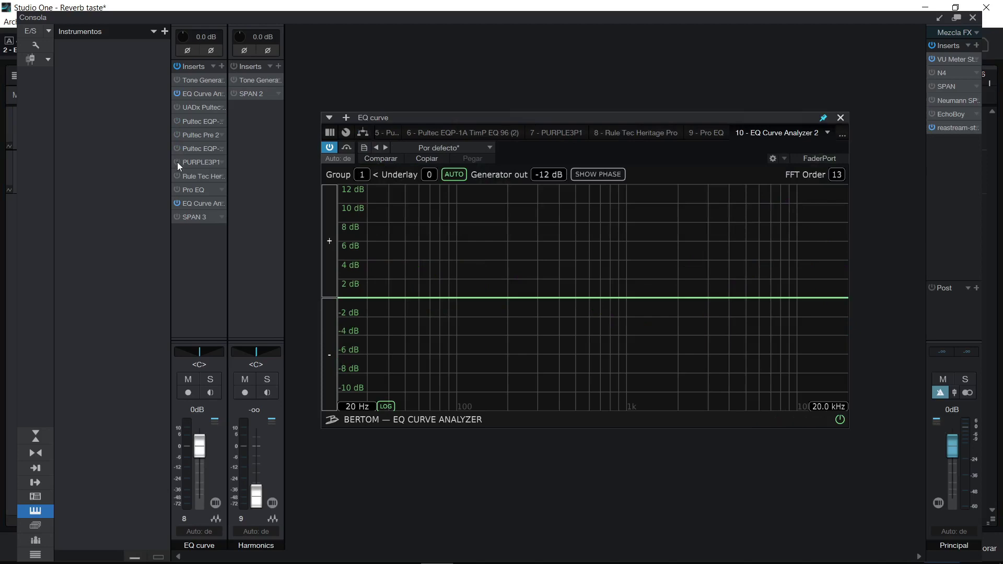
click(177, 162)
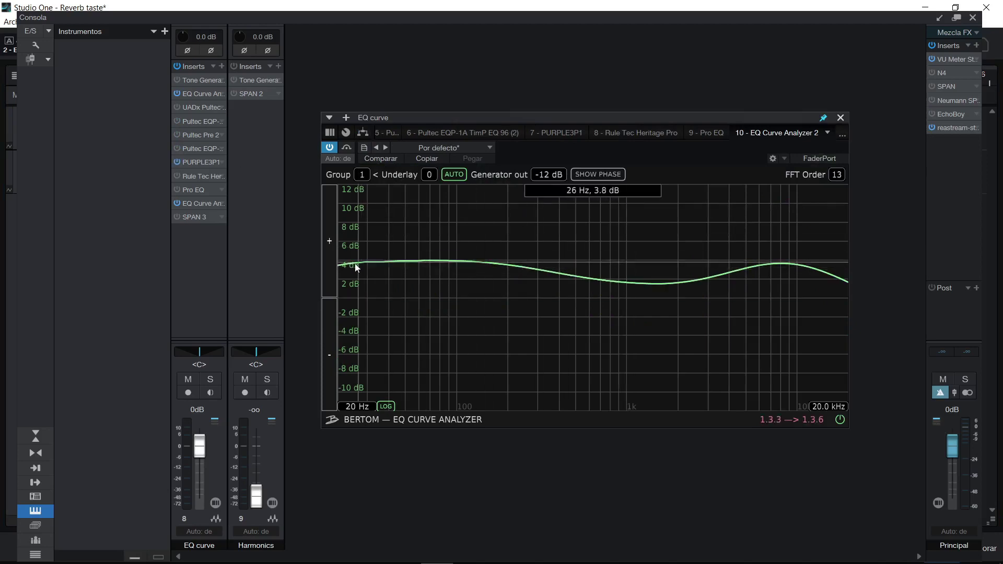
Bypass PURPLE3P1, then activate Rule Tec Heritage Pro and Pro EQ one at a time to compare their curves
click(177, 162)
click(177, 175)
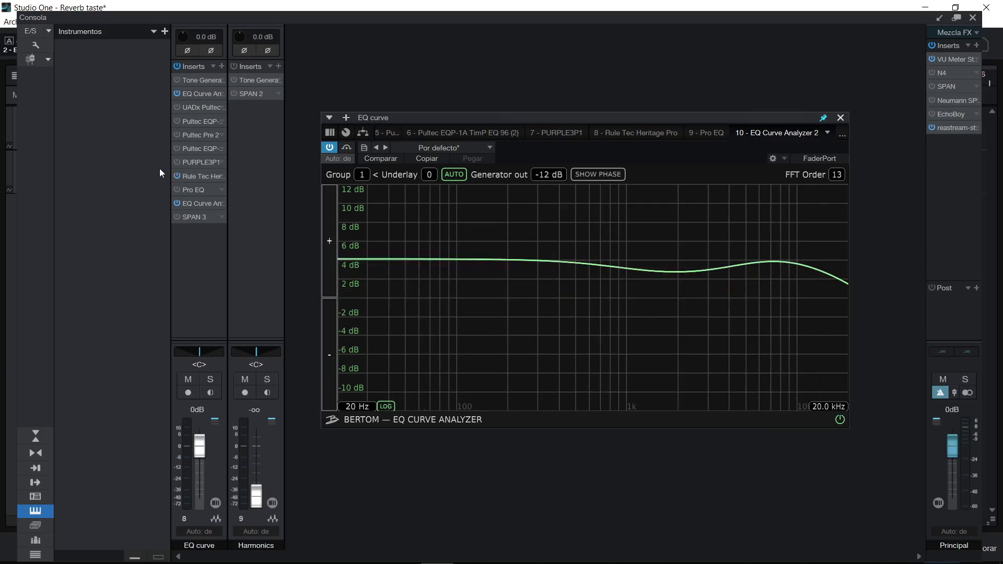
click(177, 176)
click(177, 189)
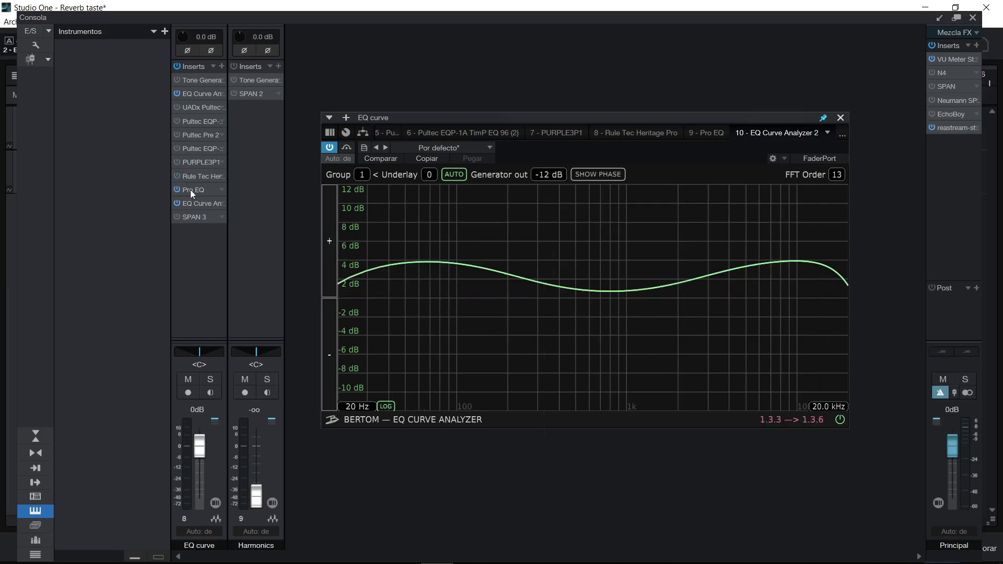
click(190, 190)
click(534, 291)
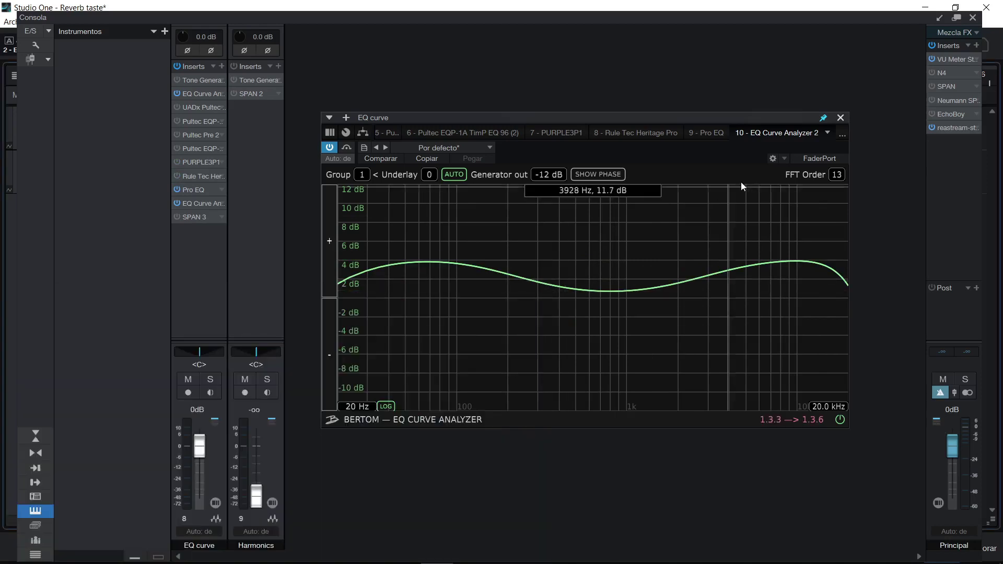
End the curve comparison by bypassing Pro EQ and both EQ Curve Analyzer inserts, with the analyzer window closed
click(177, 189)
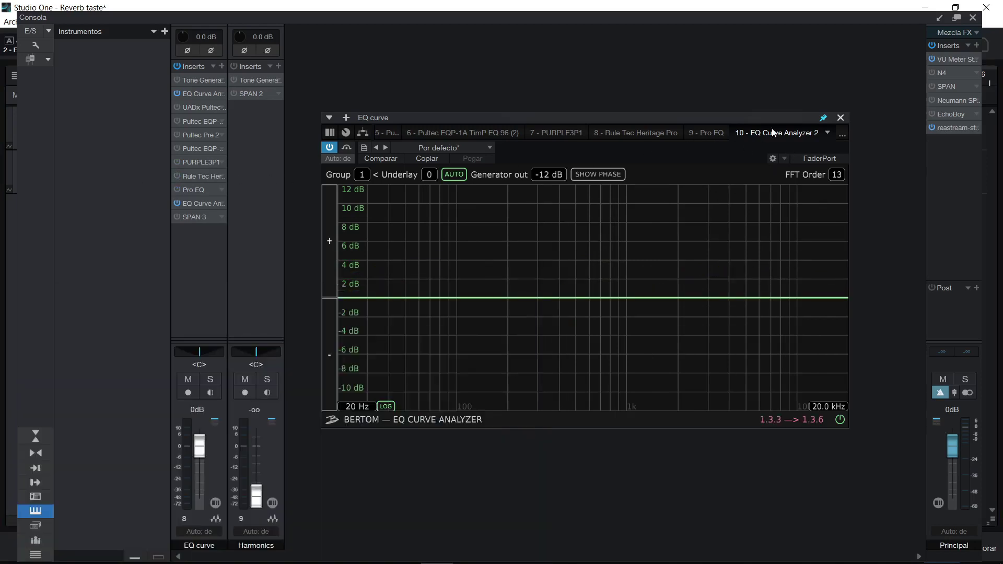
click(840, 118)
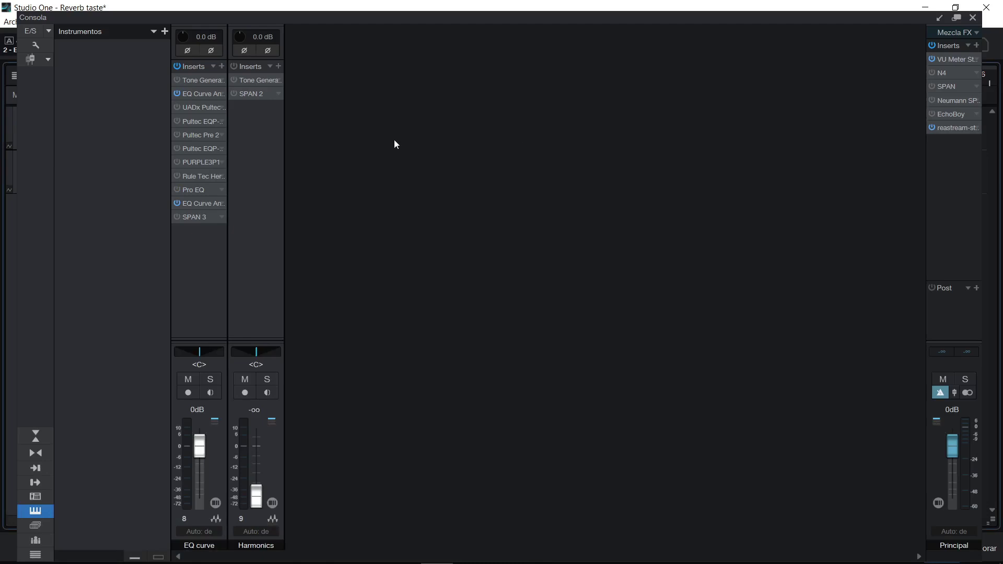
click(177, 93)
click(177, 203)
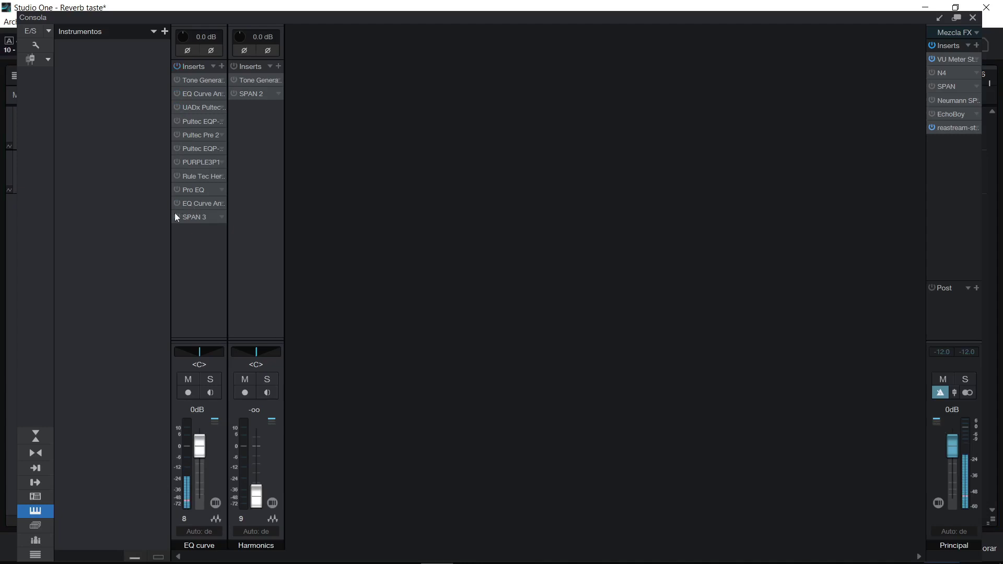
Set up harmonic analysis on the EQ curve channel with the channel muted, SPAN 3 active and open, and Tone Generator active
click(177, 217)
click(201, 217)
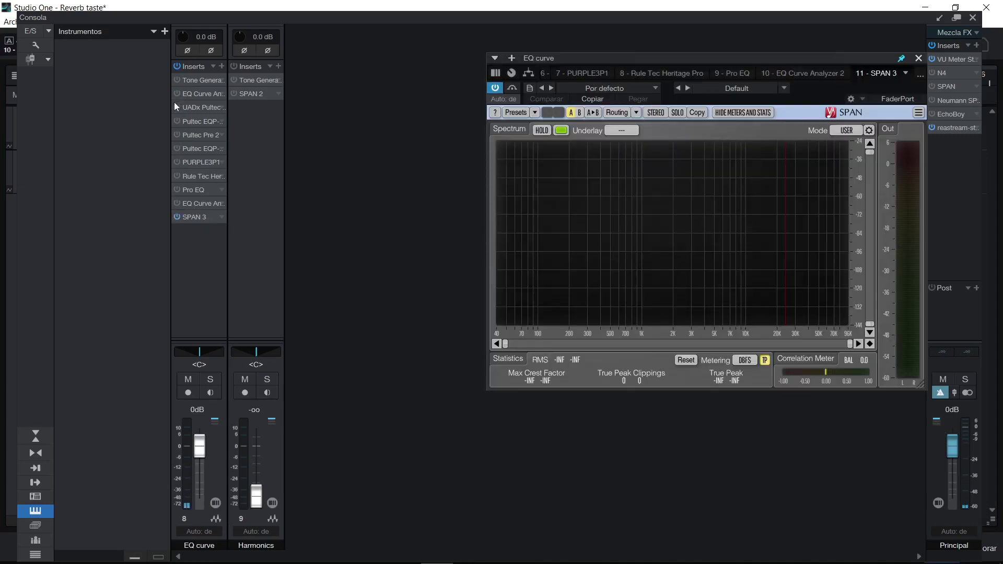
click(189, 379)
click(176, 80)
Activate UADx Pultec EQP-1A and place its window below the SPAN spectrum to examine its harmonics
click(176, 108)
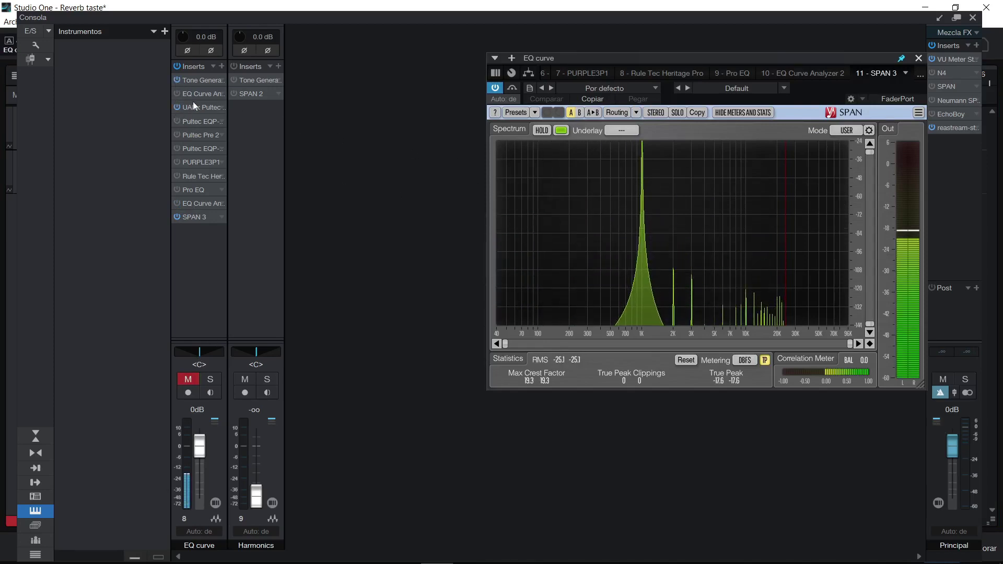
click(195, 107)
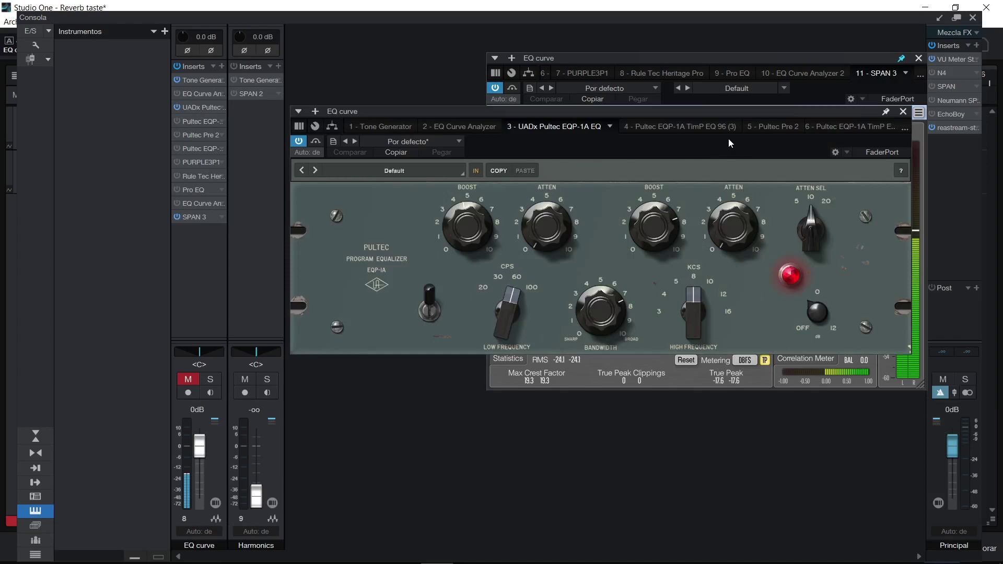
drag(720, 118, 741, 361)
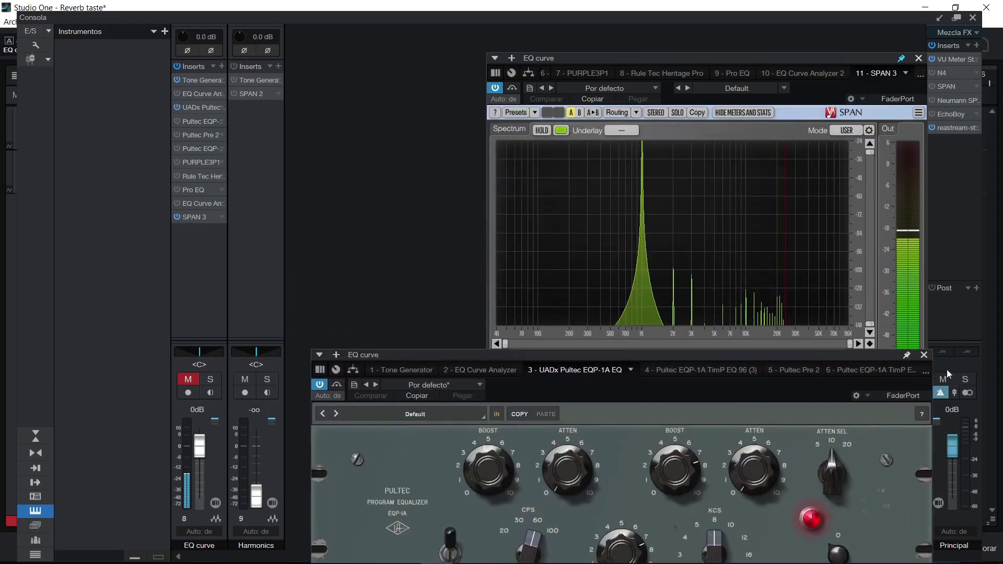
Bypass UADx Pultec and activate the three Acustica Pultec inserts to examine their harmonics in SPAN
click(177, 107)
click(177, 120)
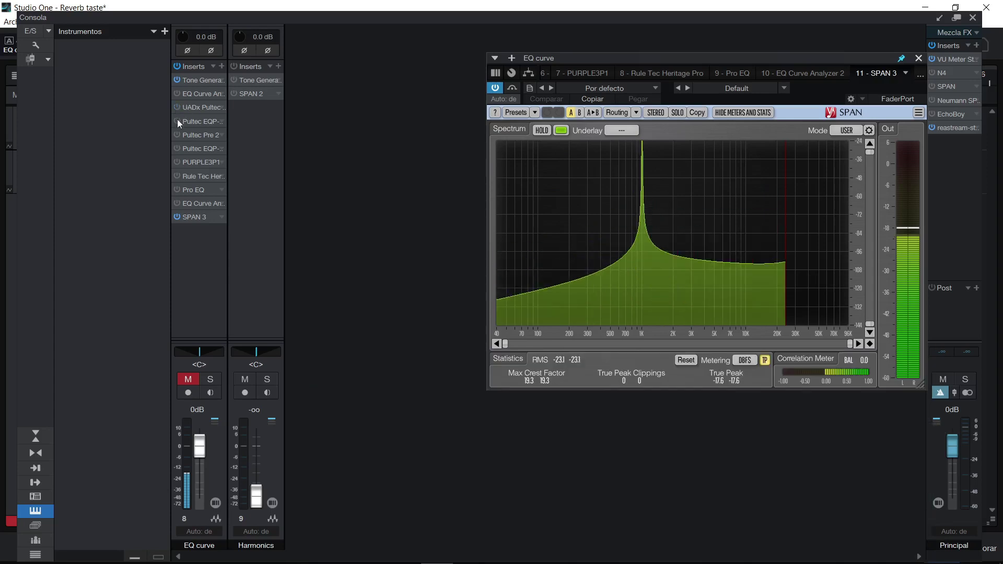
click(177, 134)
click(177, 149)
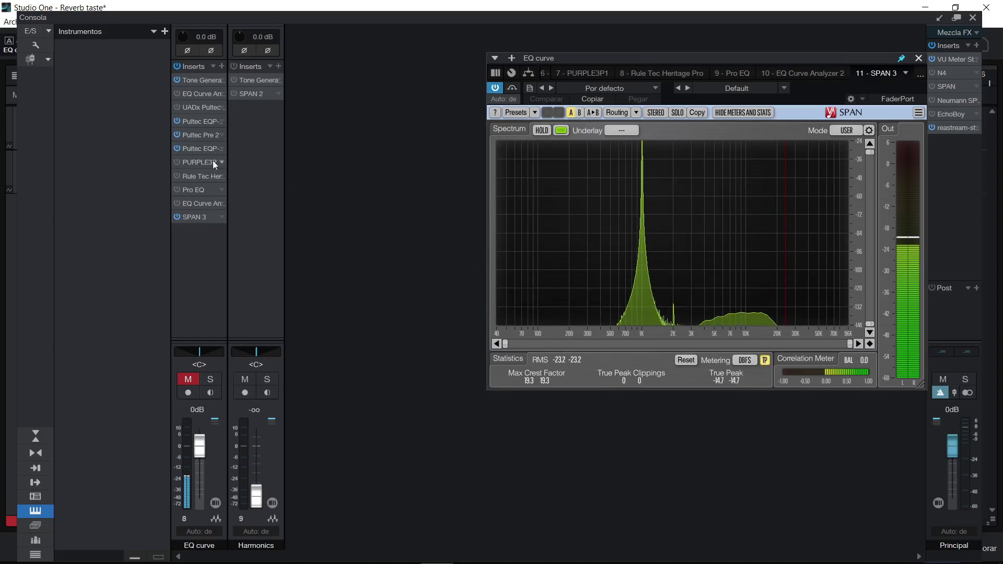
Bypass the three Acustica Pultec inserts and activate PURPLE3P1 to examine its harmonics in SPAN
click(177, 121)
click(177, 135)
click(177, 148)
click(177, 162)
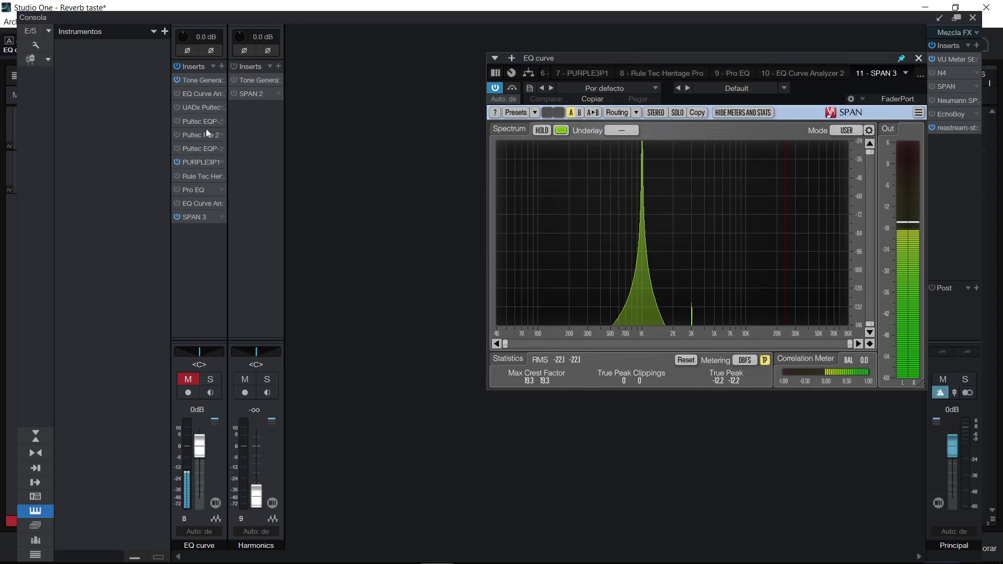
Show the PURPLE3P1 window beside SPAN to examine its settings against the spectrum, and close it
double_click(203, 166)
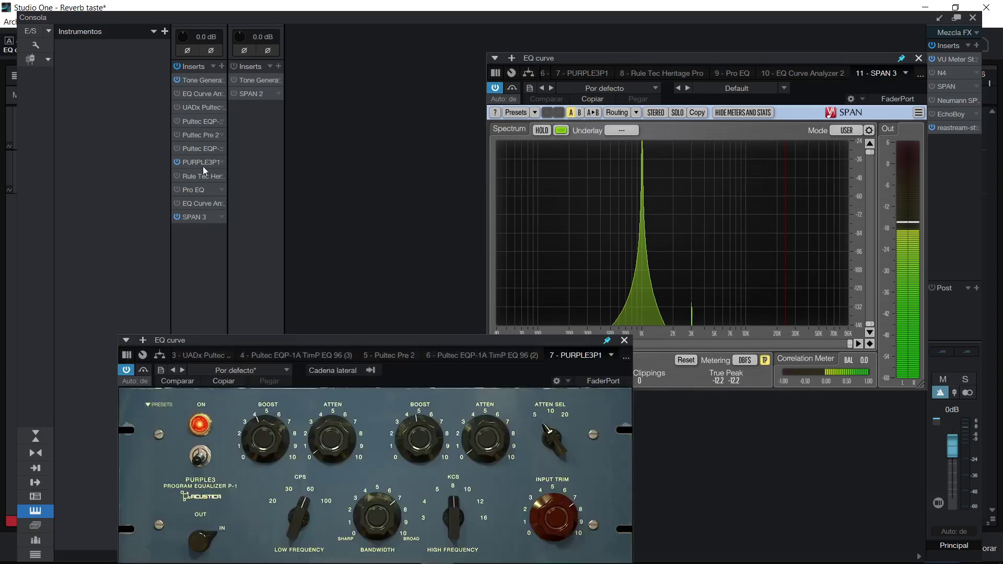
drag(466, 336, 316, 111)
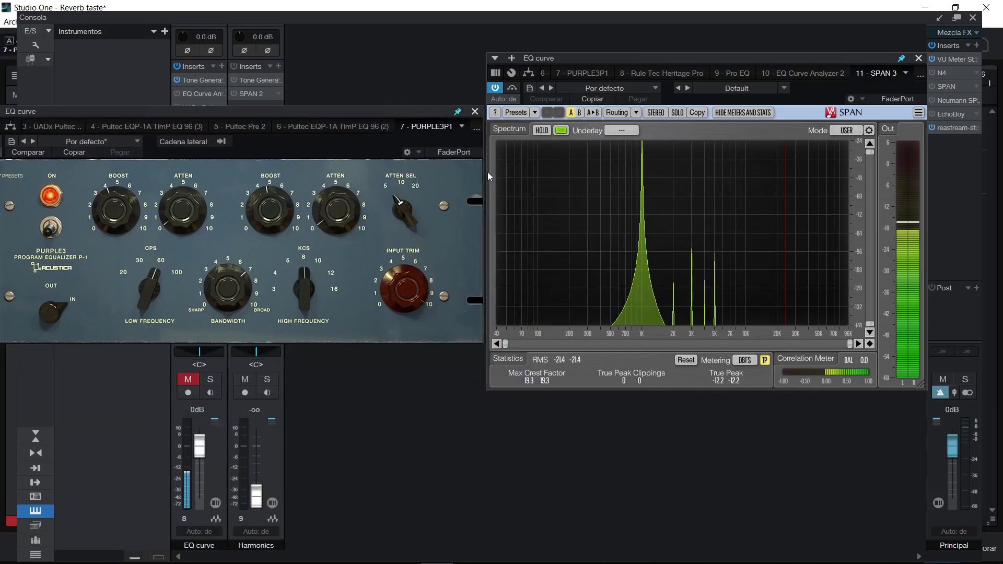
click(474, 113)
Replace PURPLE3P1 with Rule Tec Heritage Pro and switch its Analog option on and back off to compare the spectrum
click(177, 162)
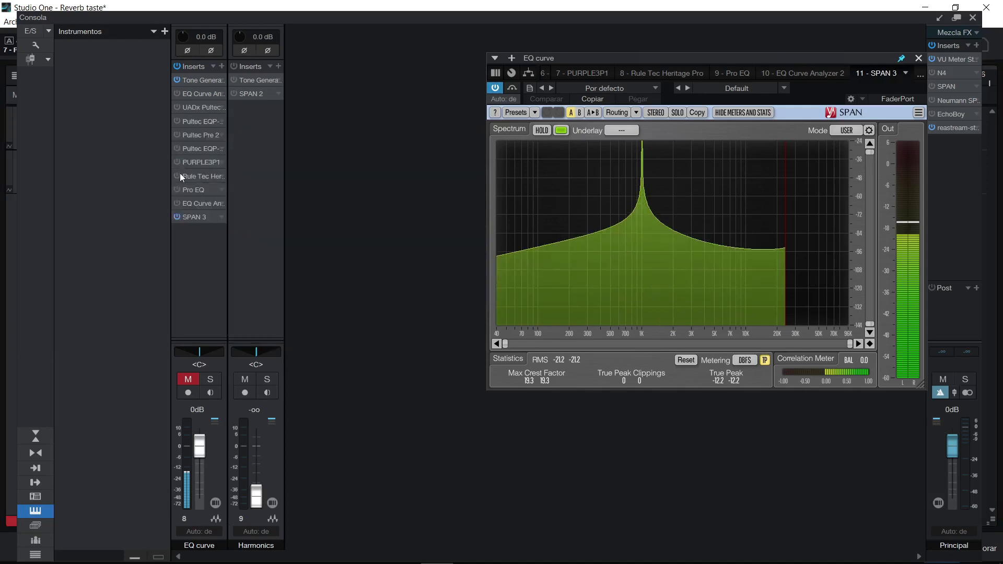
click(177, 175)
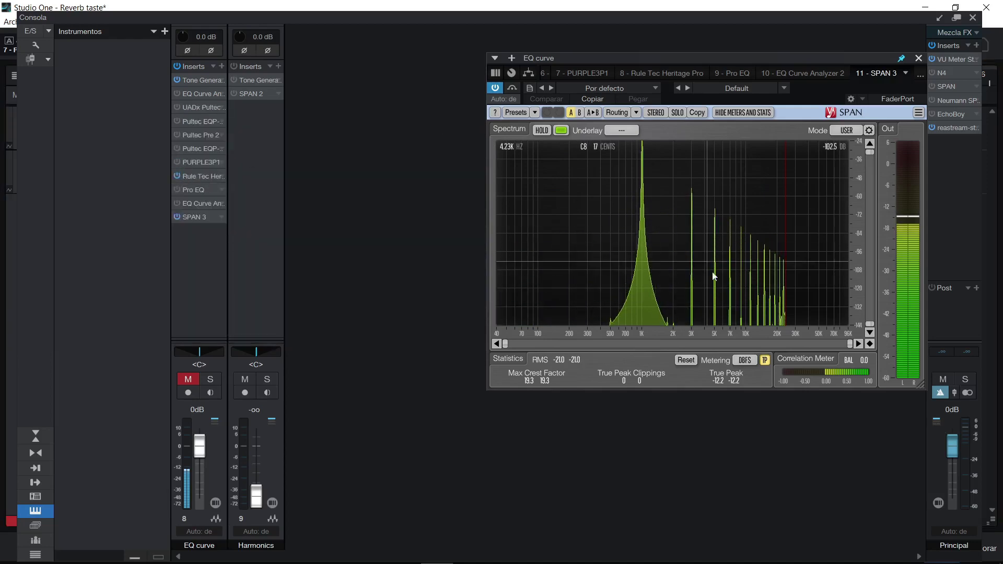
click(208, 176)
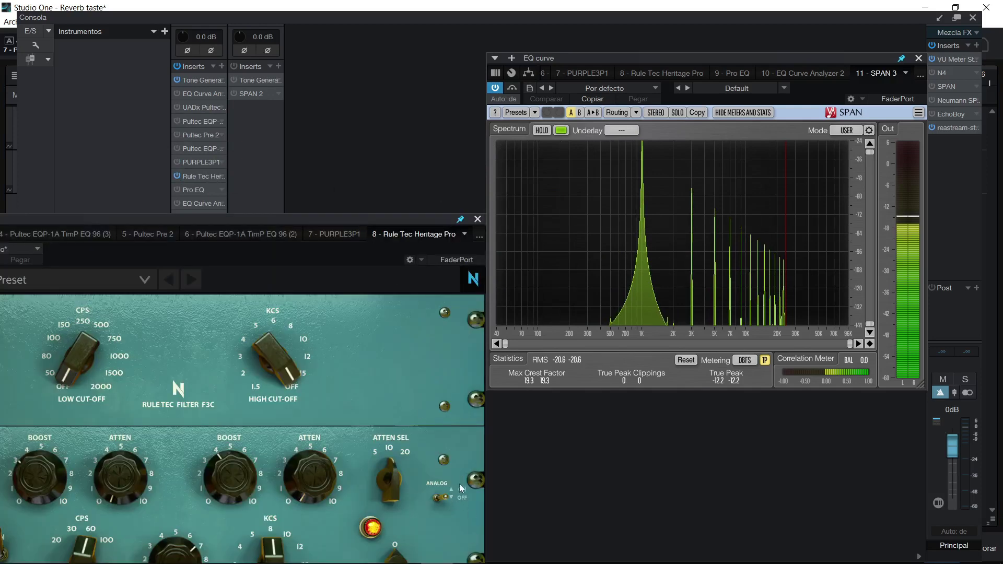
click(444, 496)
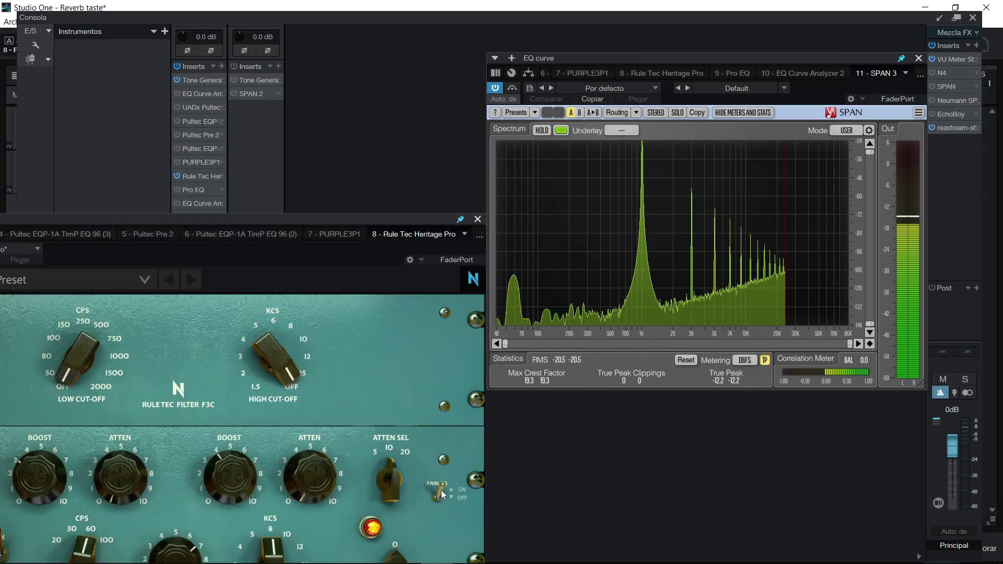
click(438, 497)
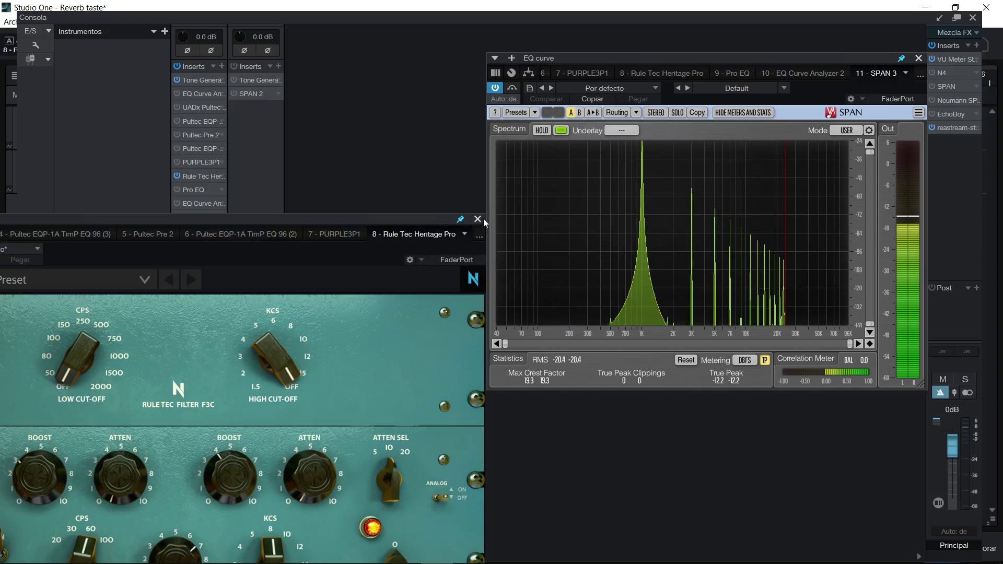
Bypass Rule Tec Heritage Pro, deactivate all inserts on the EQ curve channel, and close the Rule Tec and SPAN windows
click(477, 218)
click(177, 176)
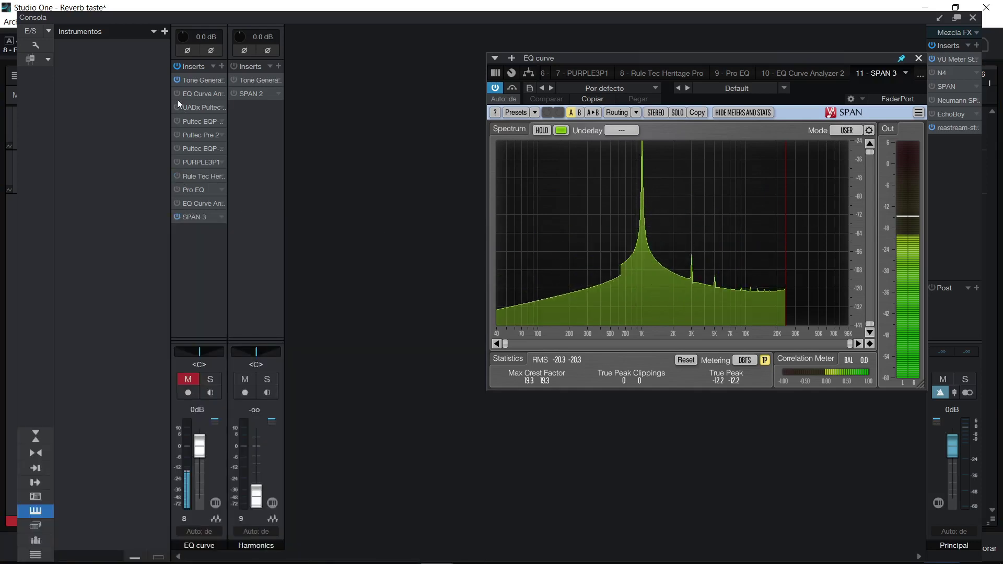
click(177, 66)
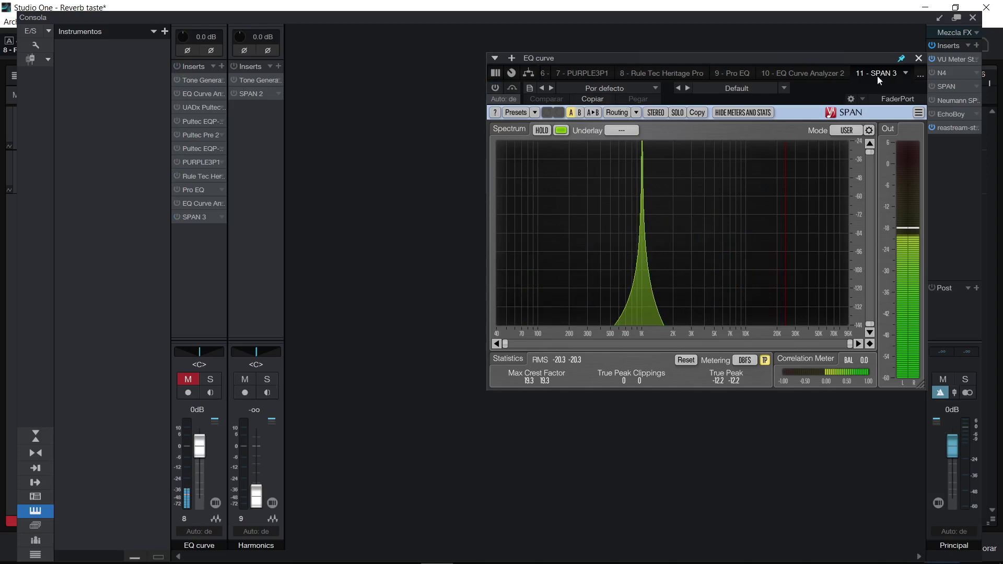
click(919, 58)
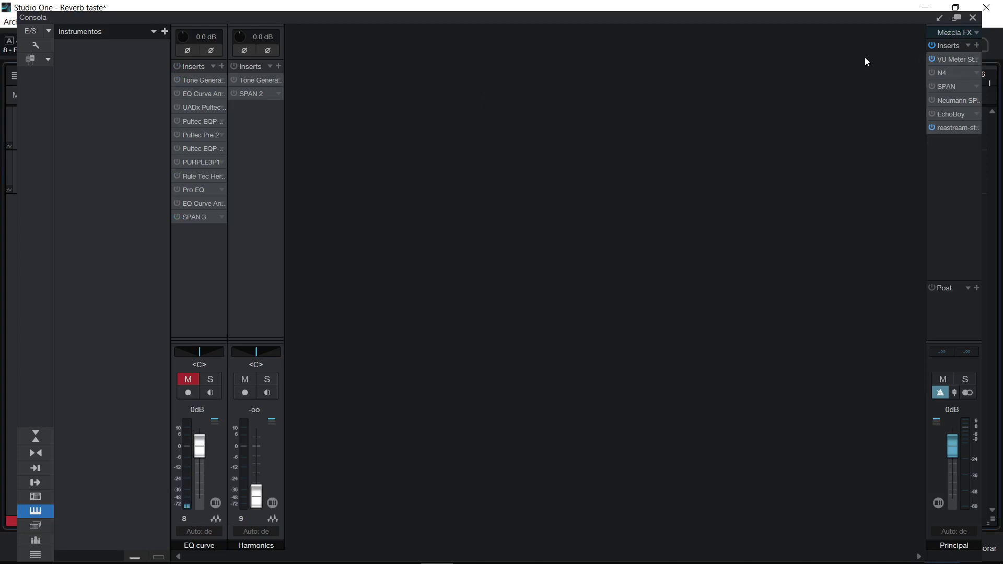
Return to the arrangement, show the track list, and toggle the visibility of tracks Clean and 1 to 5 on and back off
key(F3)
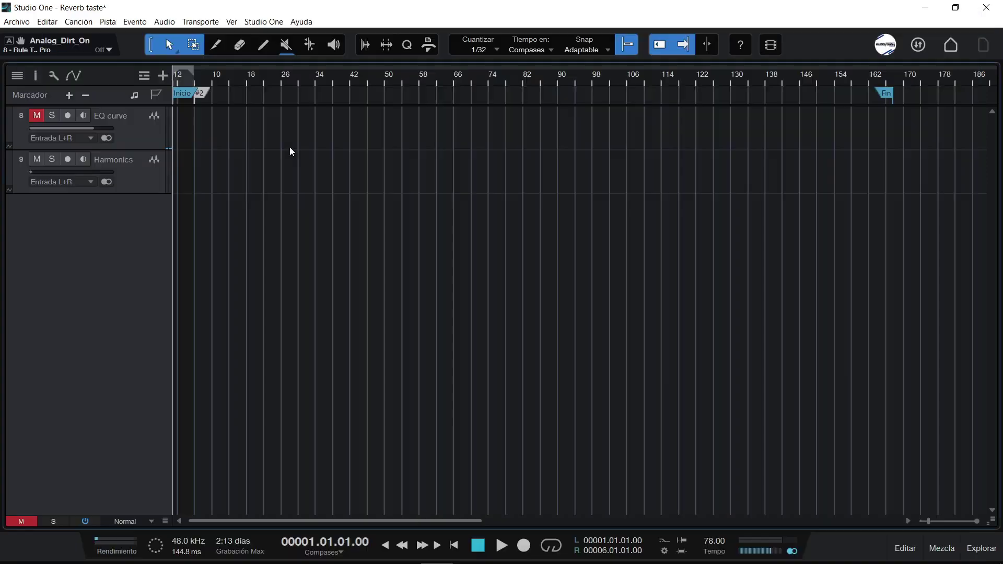
click(17, 76)
drag(44, 111, 39, 176)
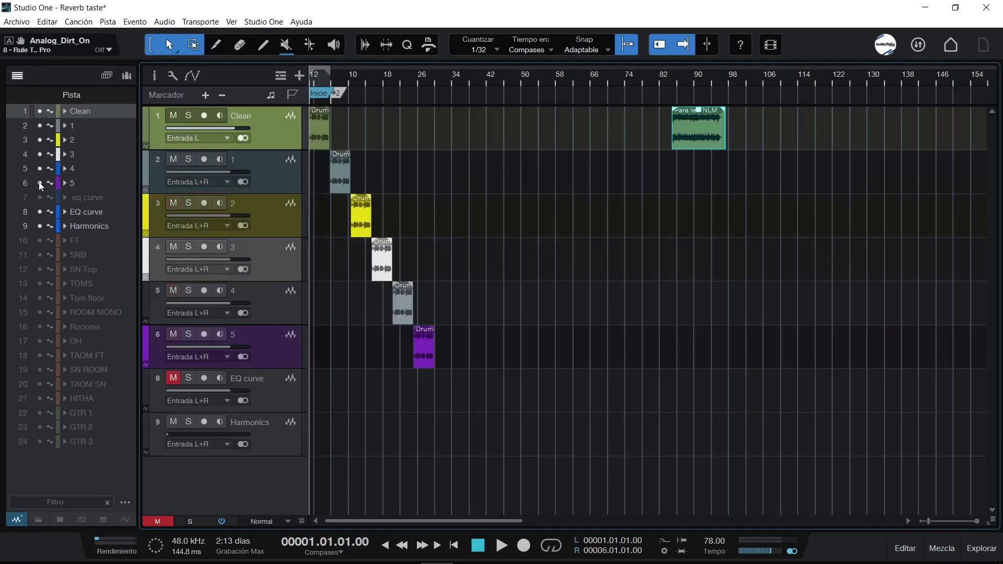
drag(36, 111, 39, 184)
Open the VU Meter Stereo insert of the Principal output and keep its window over the arrangement
key(F3)
click(957, 60)
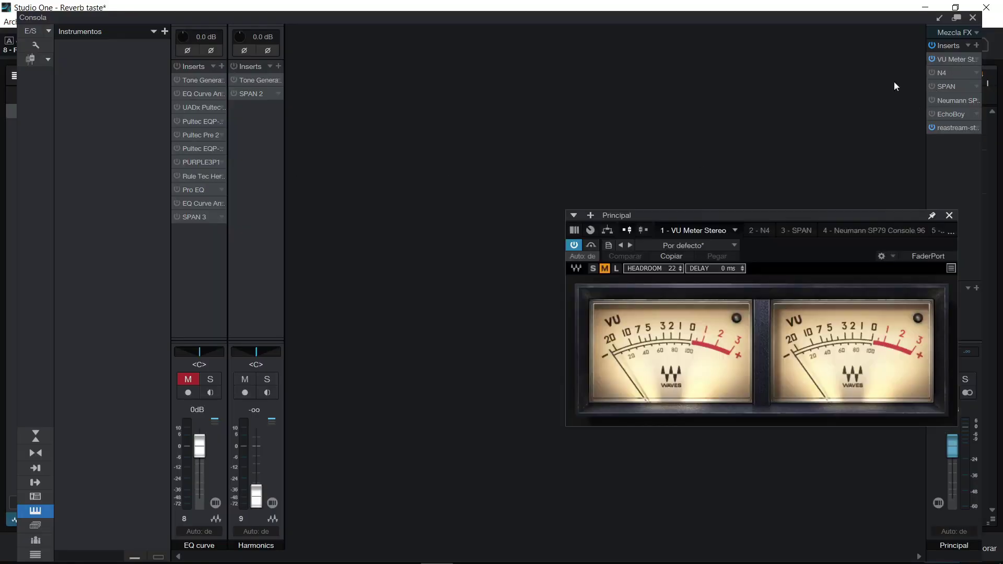
key(F3)
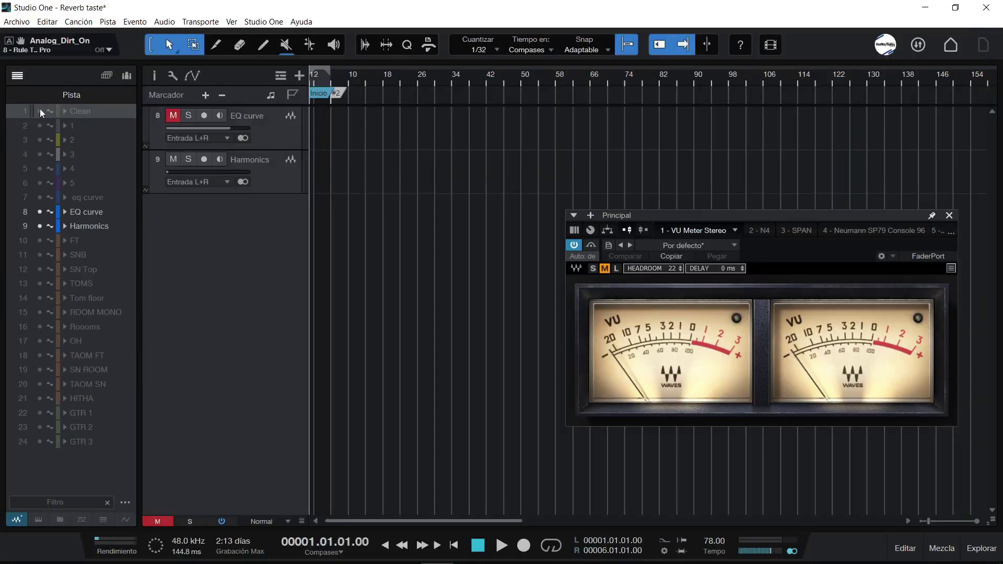
Unhide tracks Clean and 1 to 5 and play their drum clips through in sequence to compare them by ear
drag(40, 110, 39, 175)
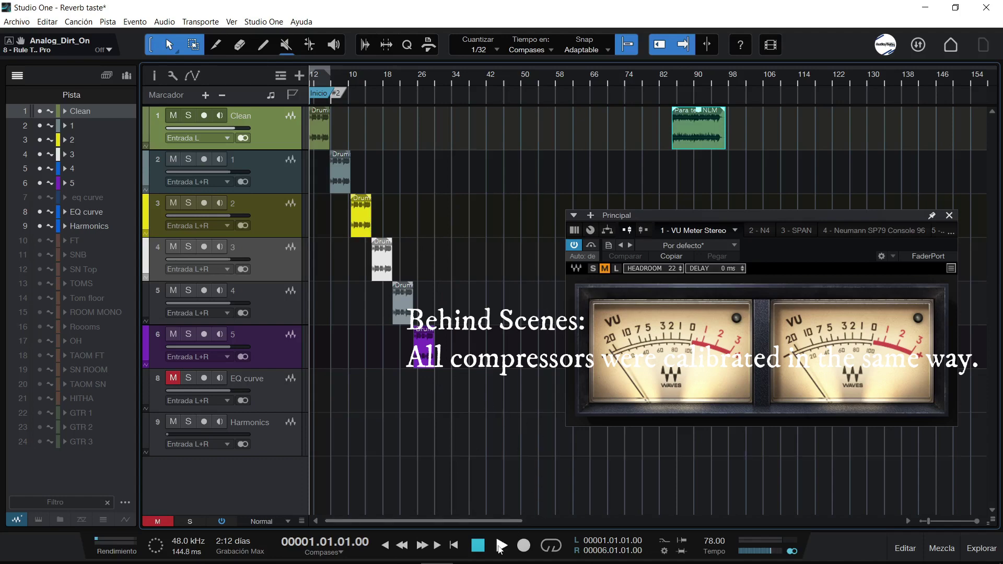
click(500, 546)
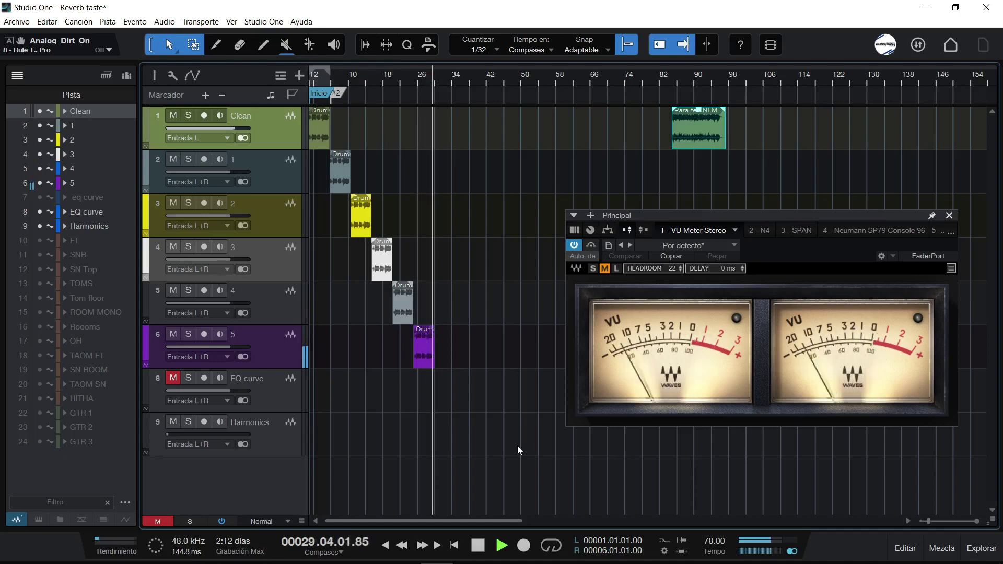
key(space)
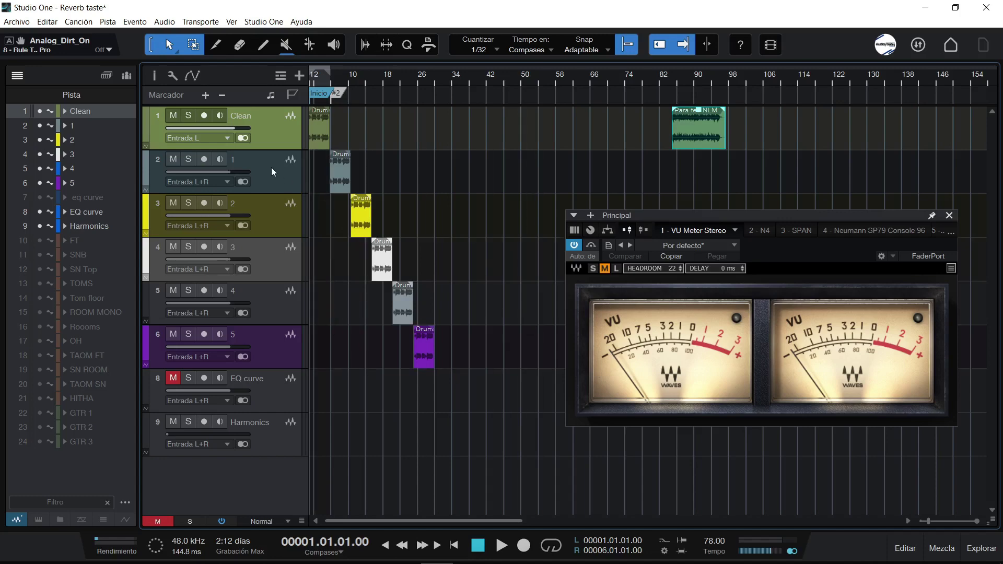
Show the EQ plugins on drum tracks 1 to 5 one after another to identify each track's processor, and close the plugin window
click(283, 180)
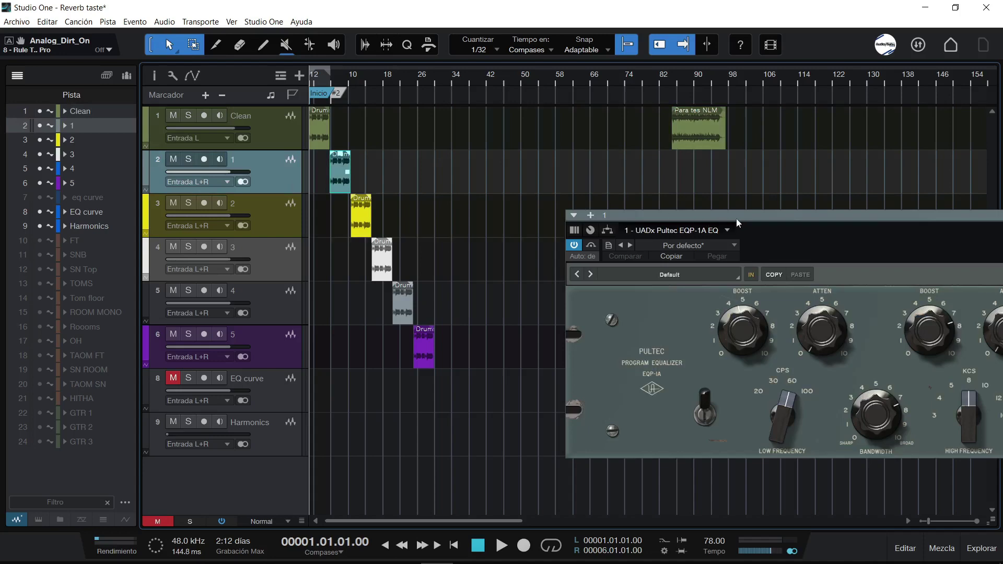
drag(736, 218, 516, 70)
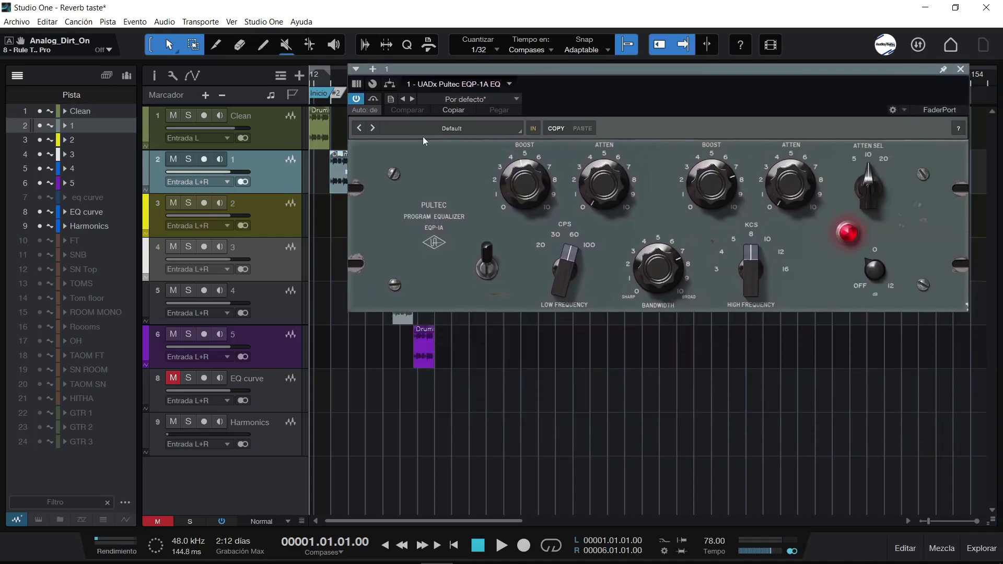
click(283, 219)
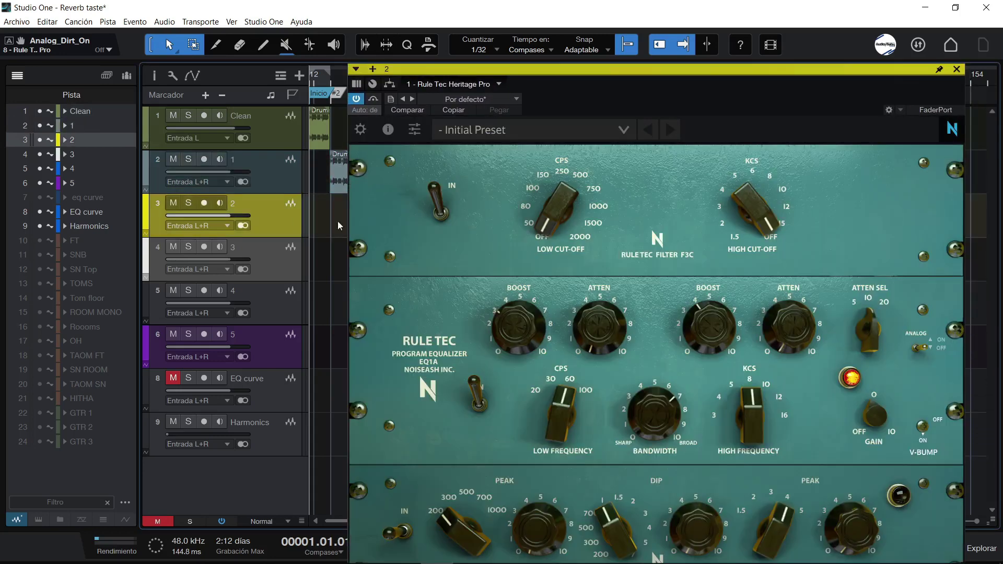
drag(750, 85, 727, 57)
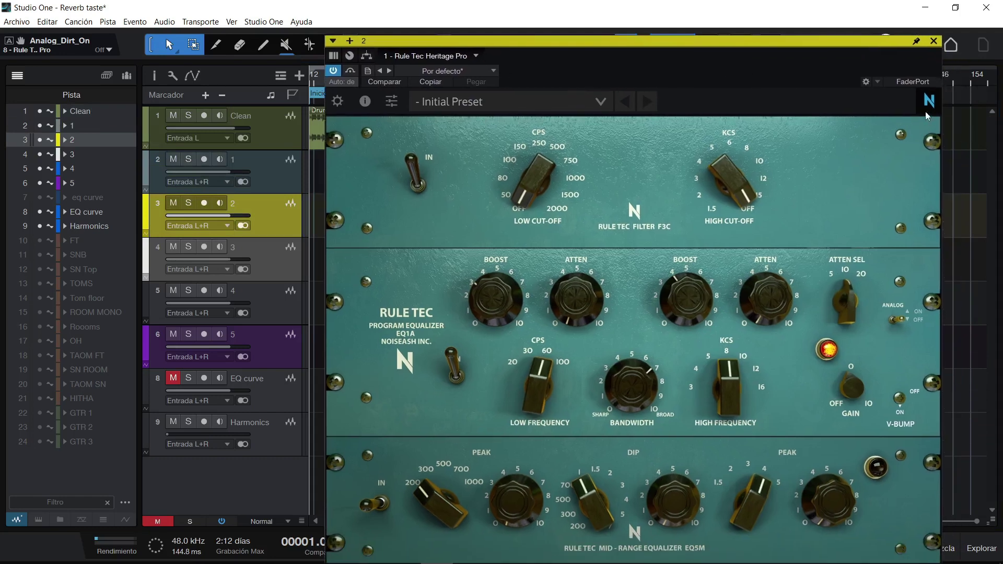
click(280, 273)
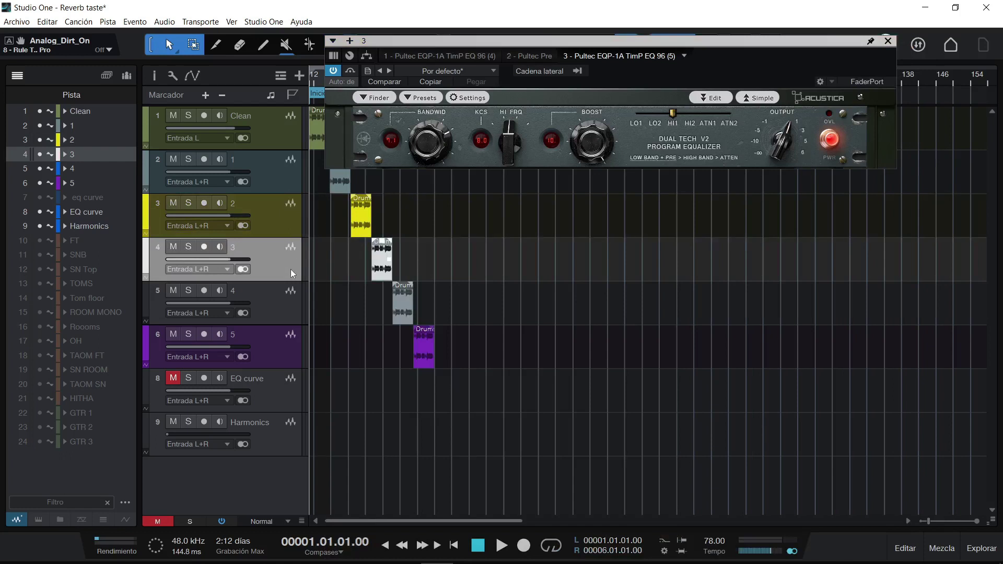
click(280, 313)
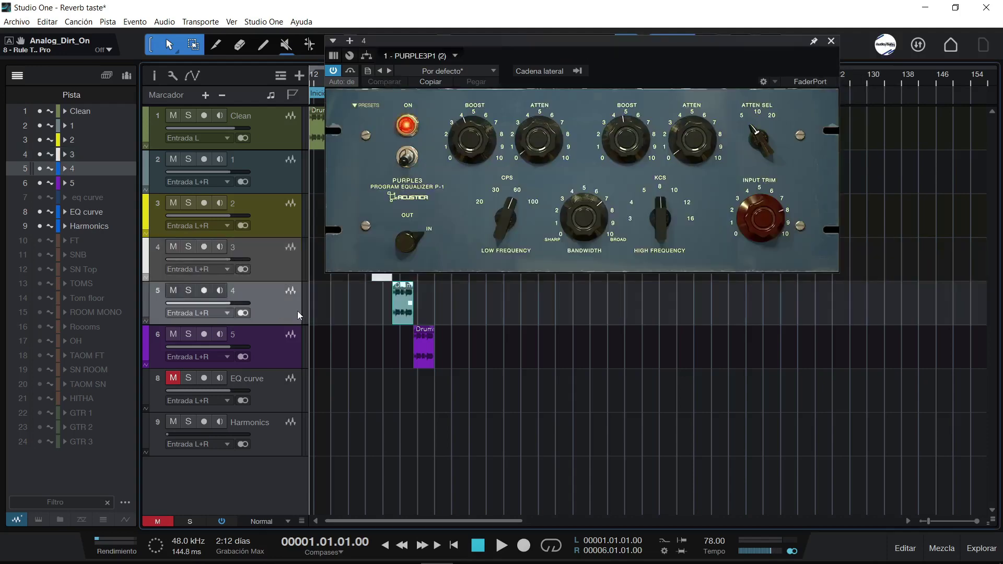
click(280, 350)
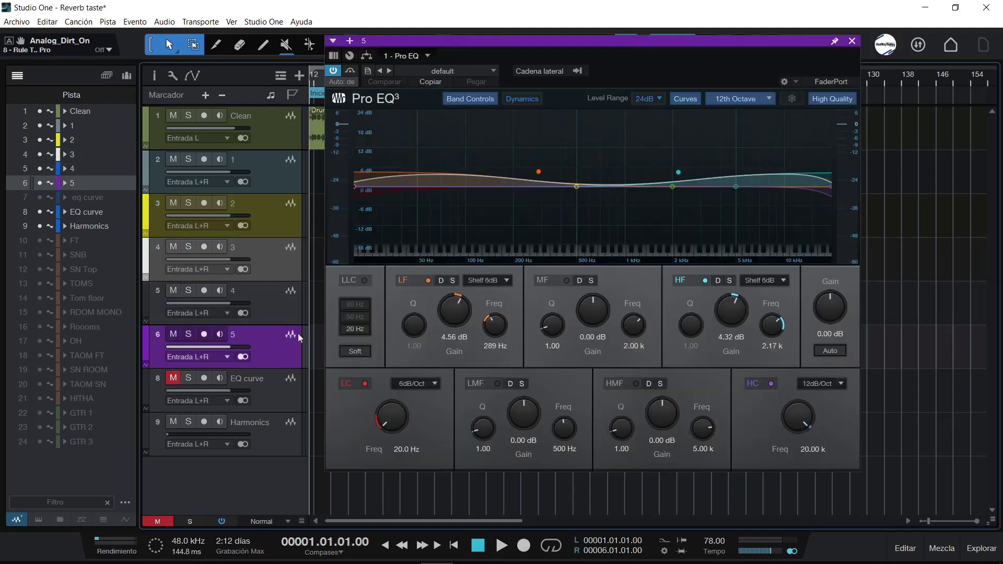
click(852, 41)
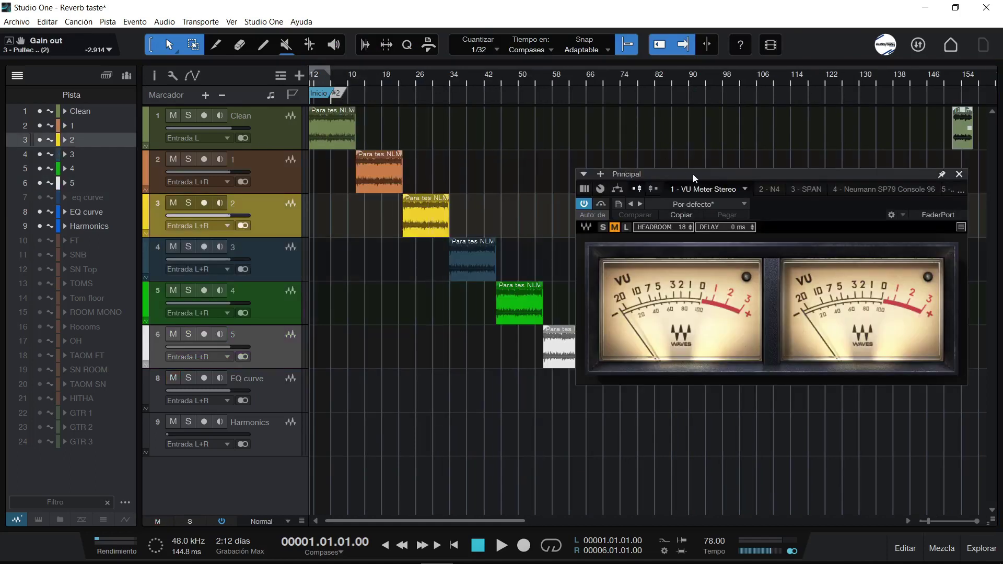
Move the VU meter clear of the clips and play the Para tes NLM clips on tracks Clean to 5 in sequence
drag(694, 172, 718, 89)
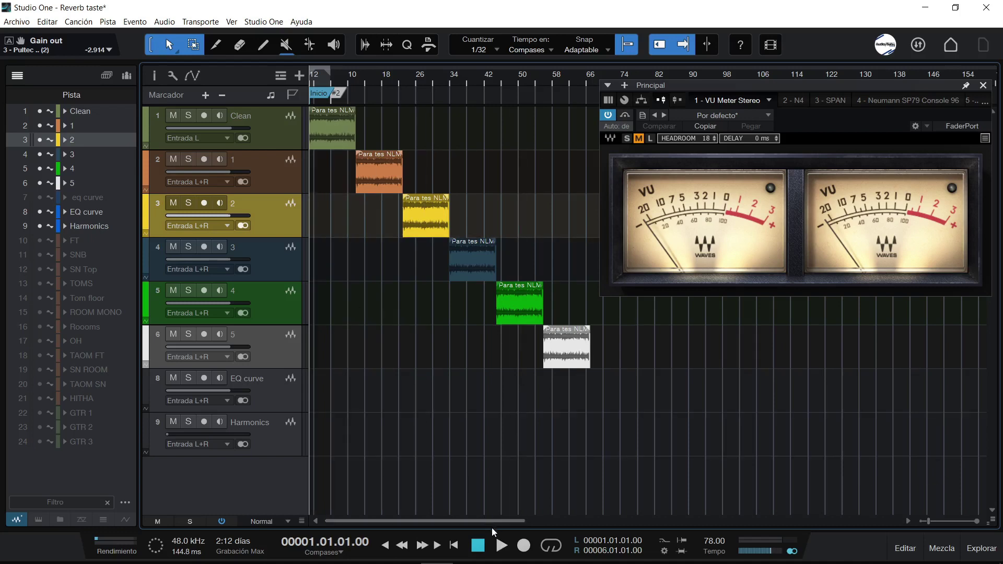
click(501, 546)
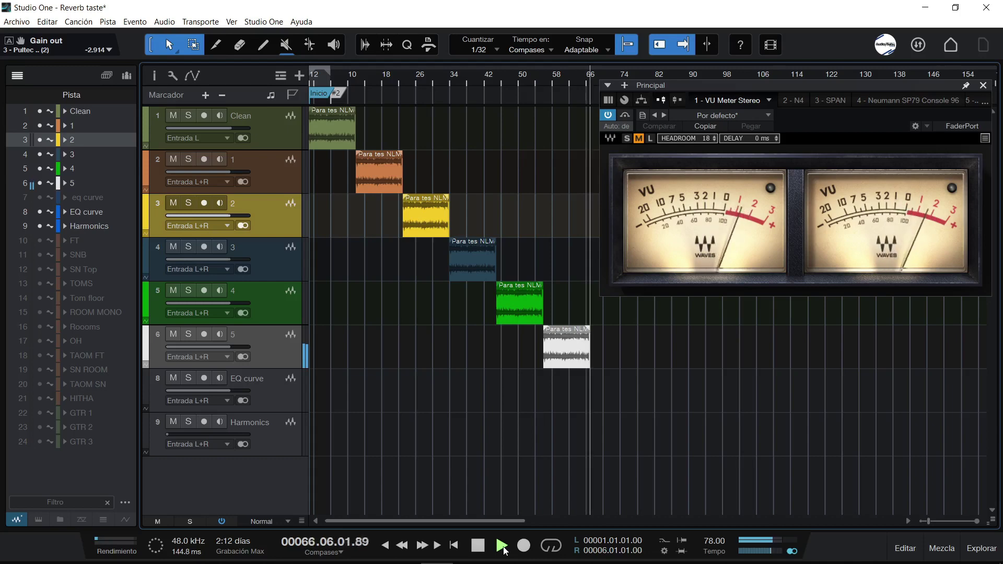
key(space)
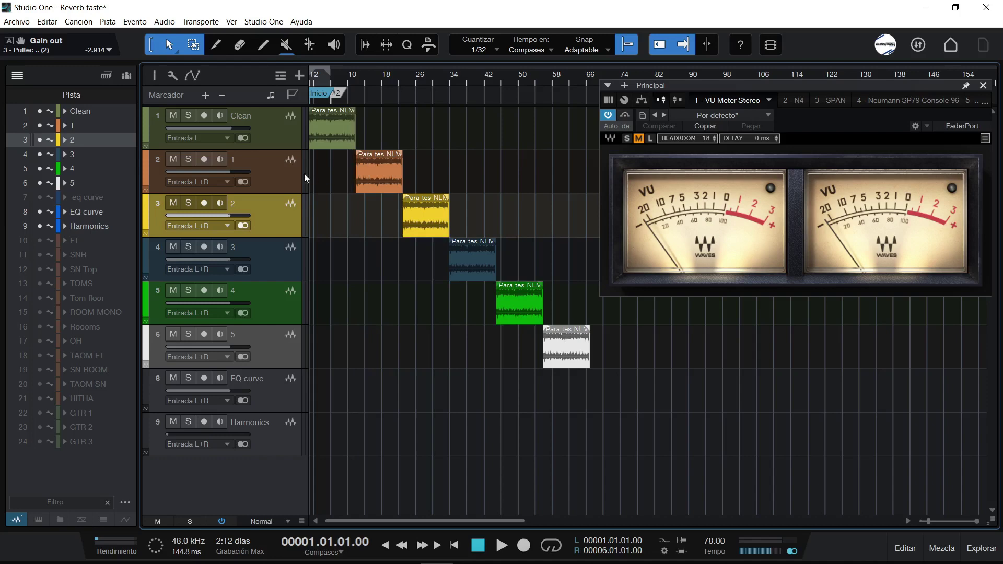
Reveal which EQ plugin processes each Para tes NLM clip on tracks 1 to 5, and close the plugin window
click(288, 180)
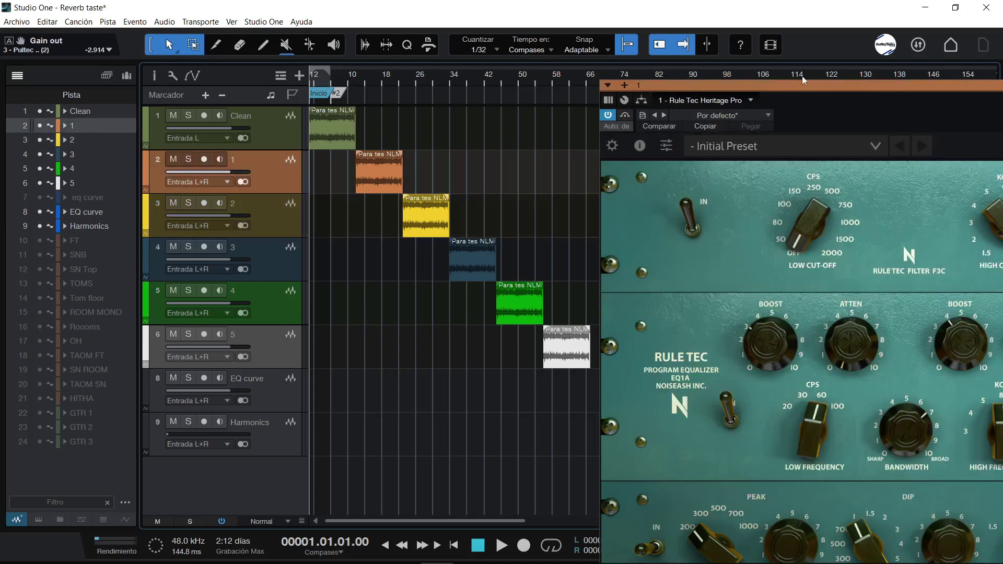
drag(796, 86, 554, 66)
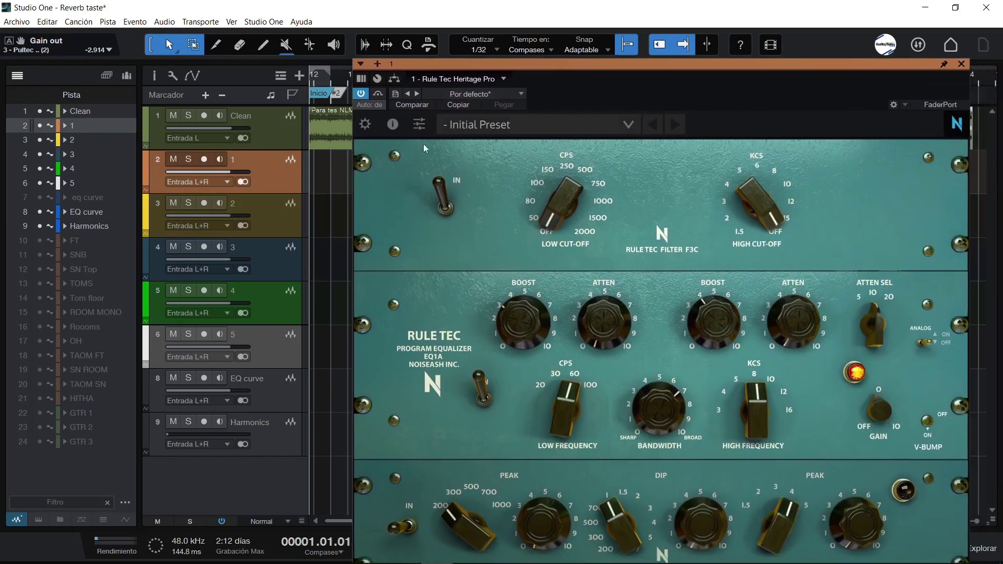
click(285, 222)
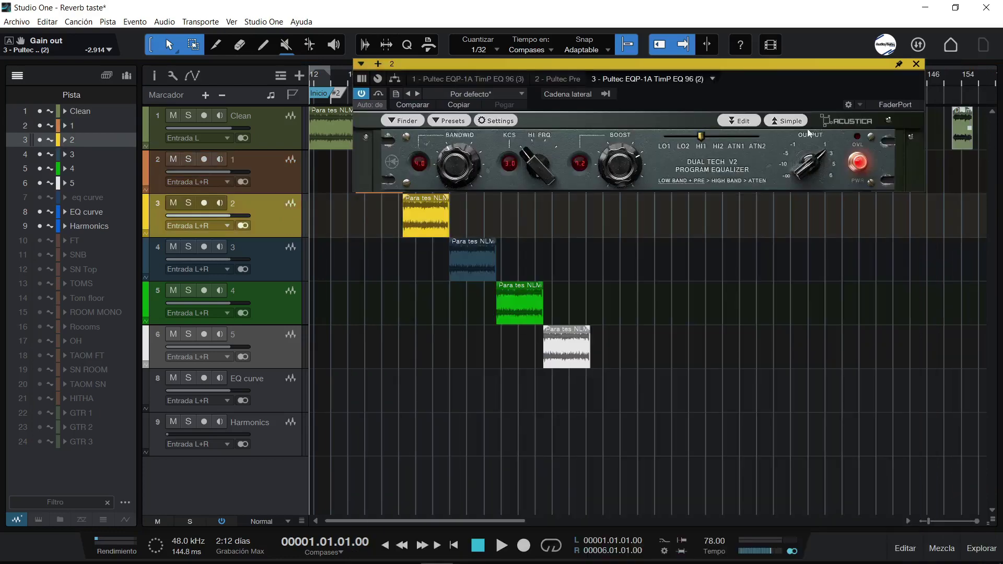
click(270, 268)
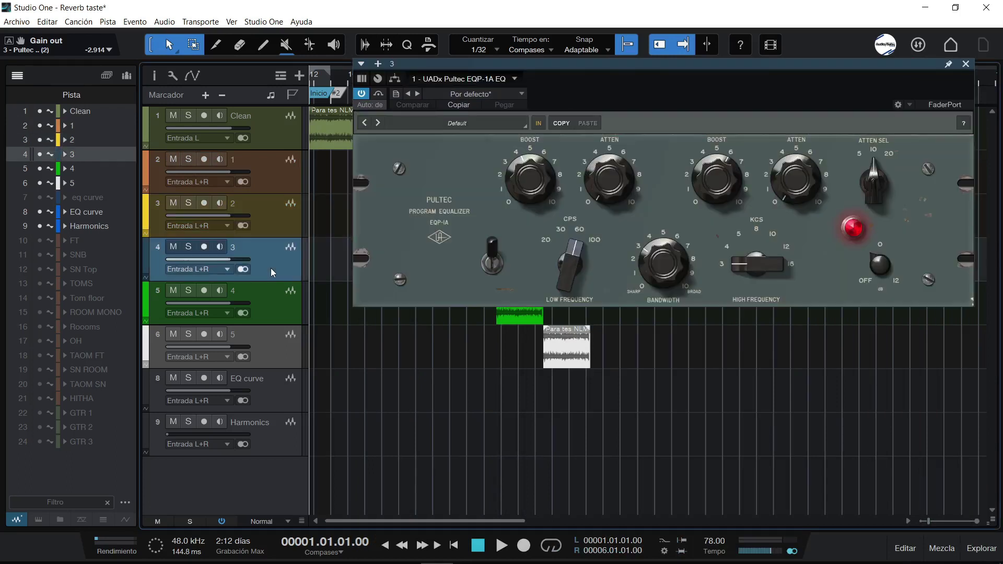
click(280, 302)
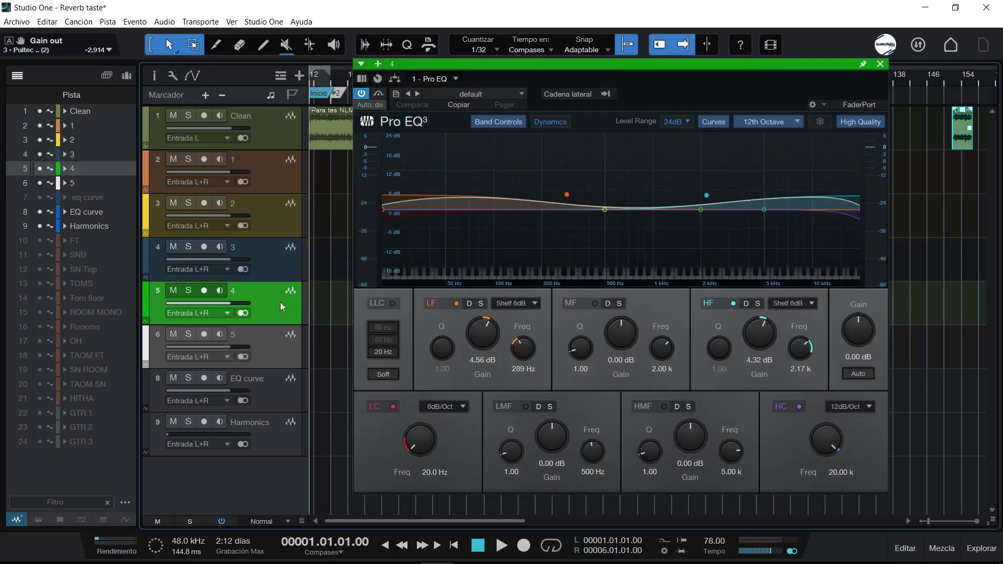
click(278, 347)
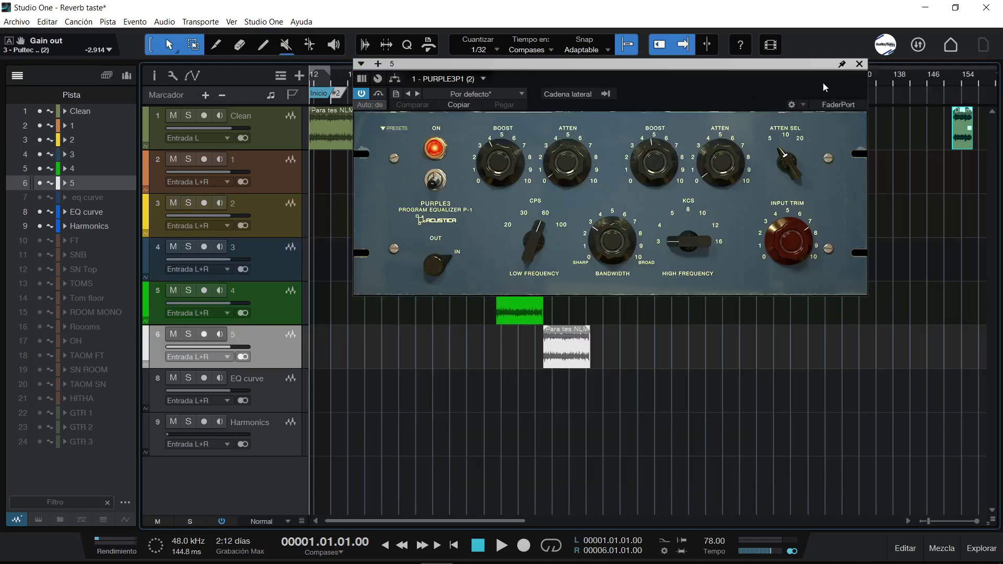
click(859, 64)
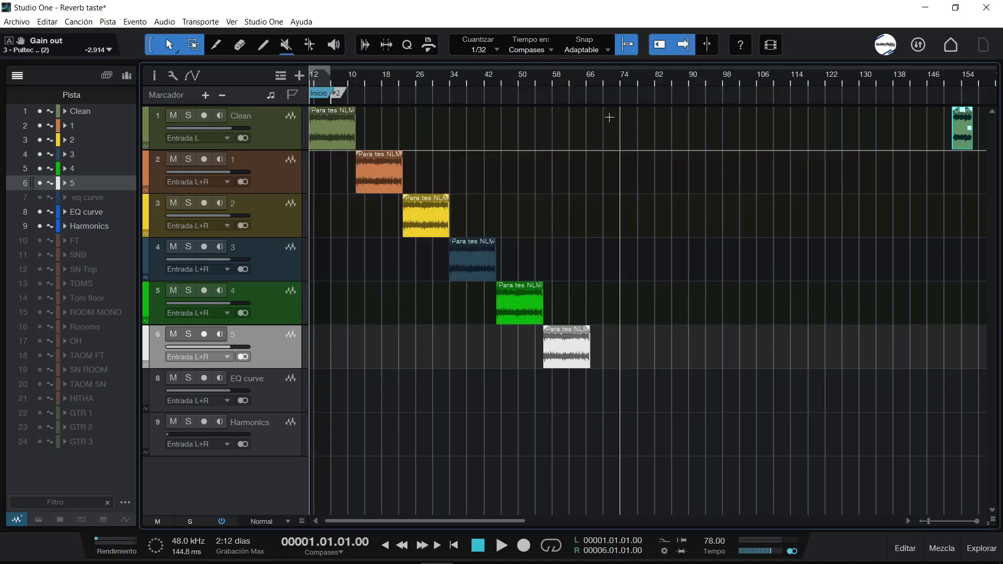